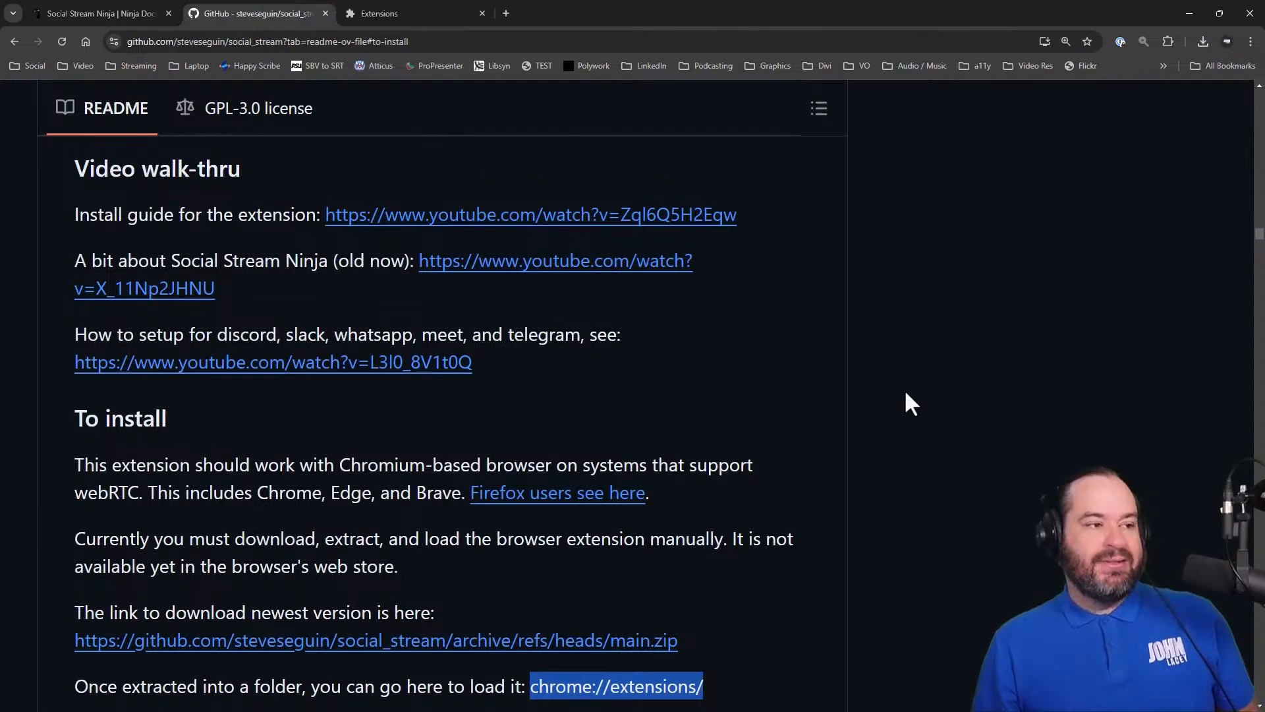
Step: Jump to the Download and Install instructions in the social_stream README and read the steps for loading the extension
key(Home)
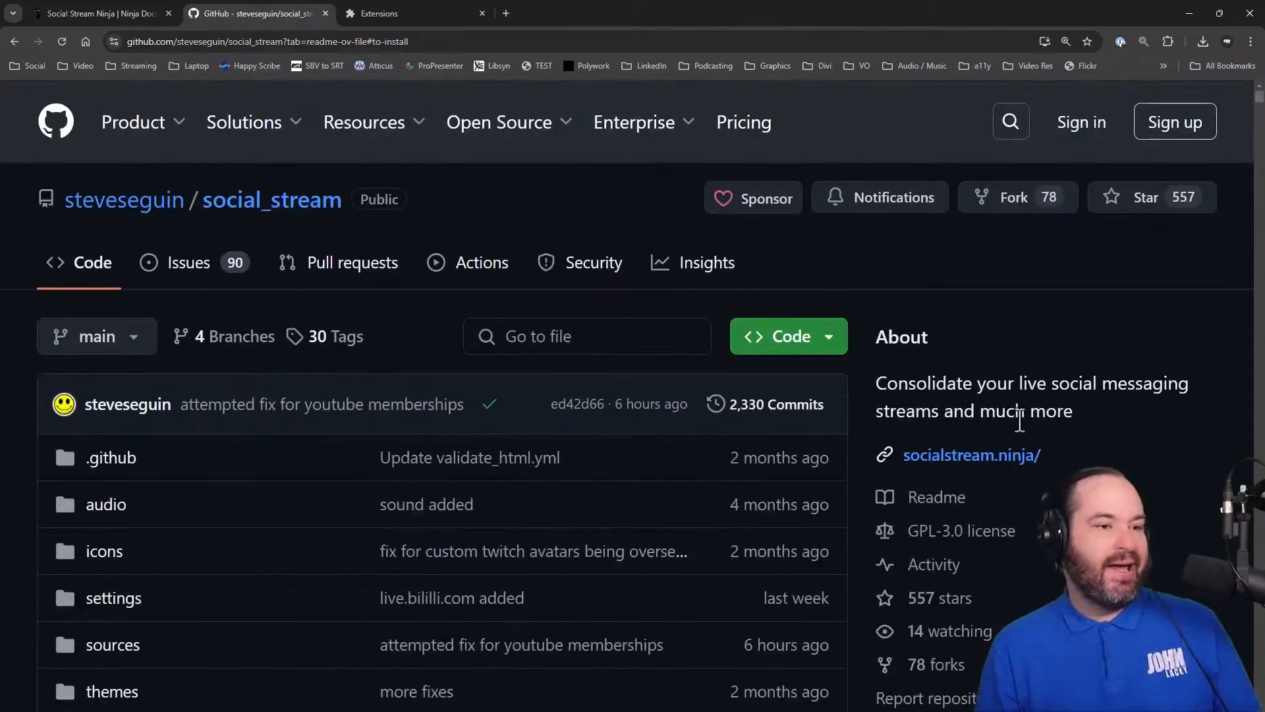
scroll(1060, 452, down, 1)
scroll(1058, 448, down, 15)
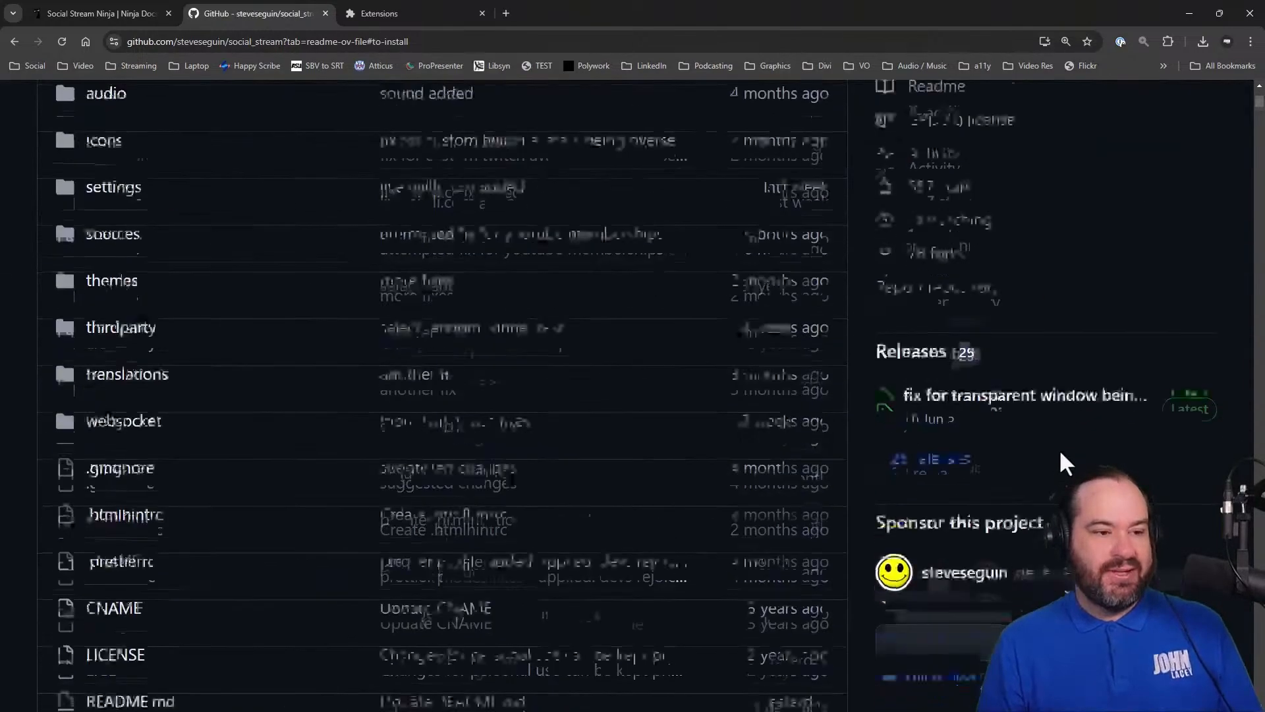
scroll(1064, 454, down, 20)
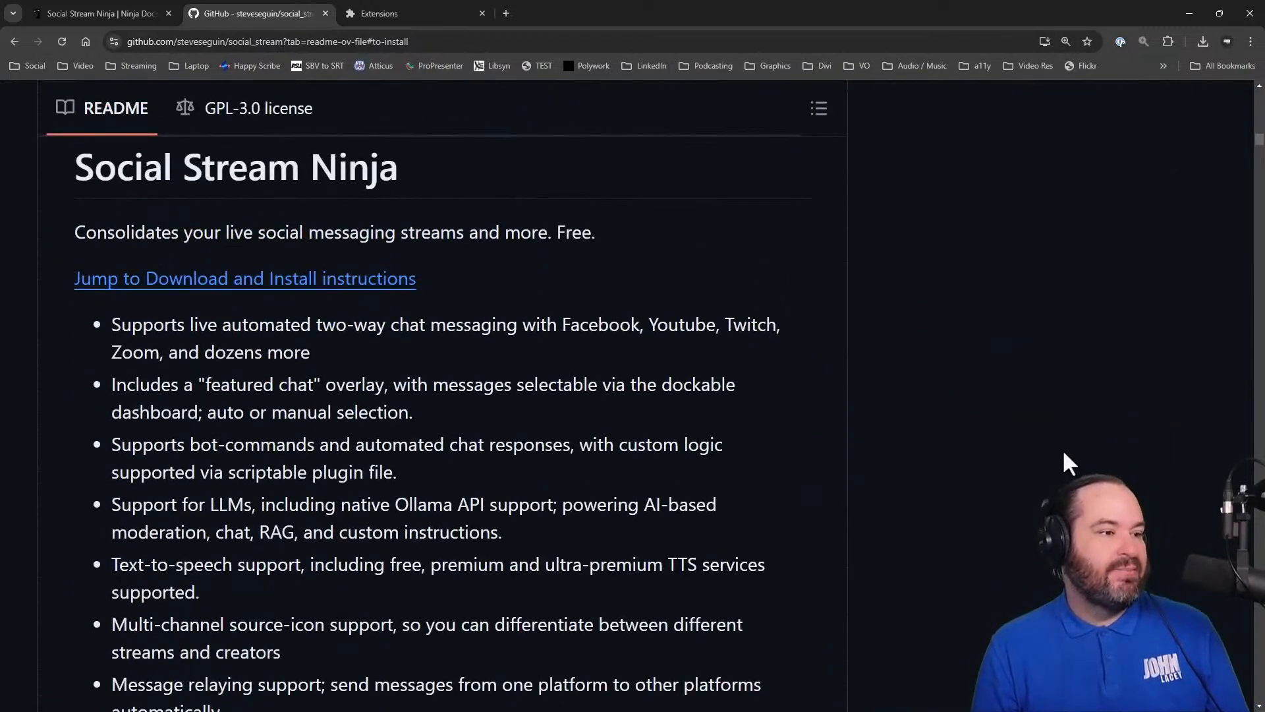
click(325, 290)
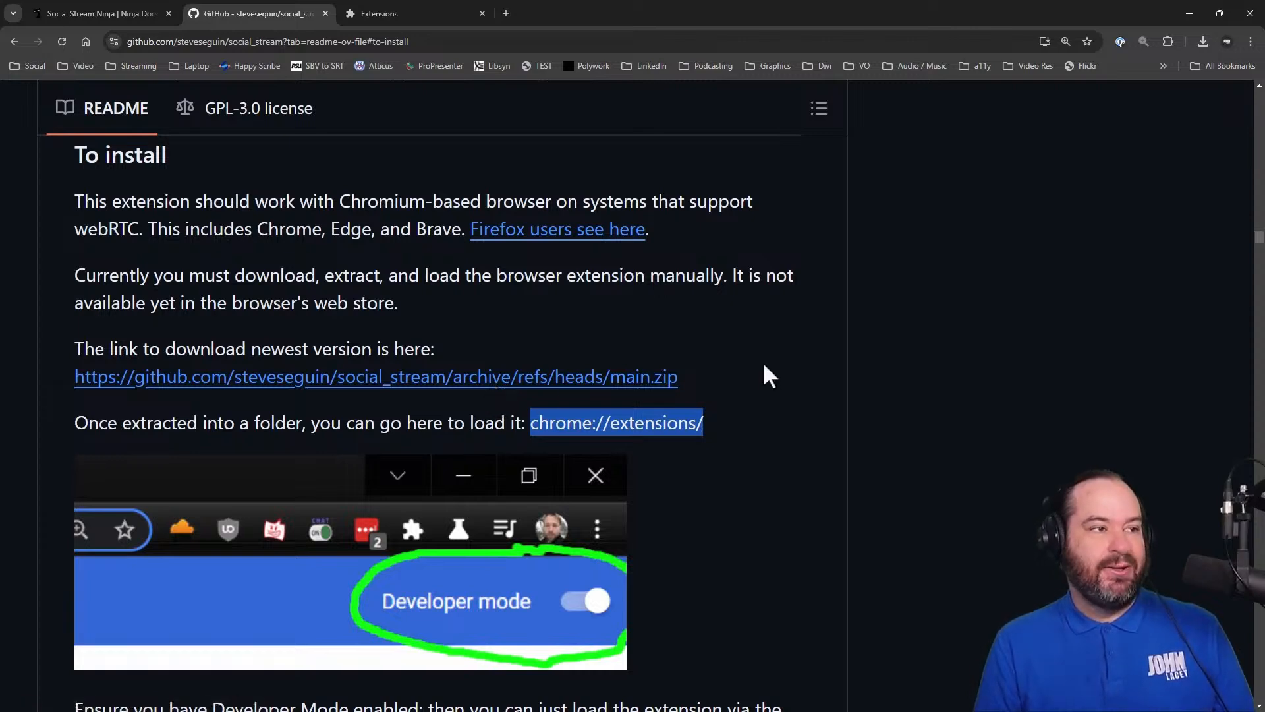
scroll(767, 376, down, 2)
scroll(769, 376, down, 2)
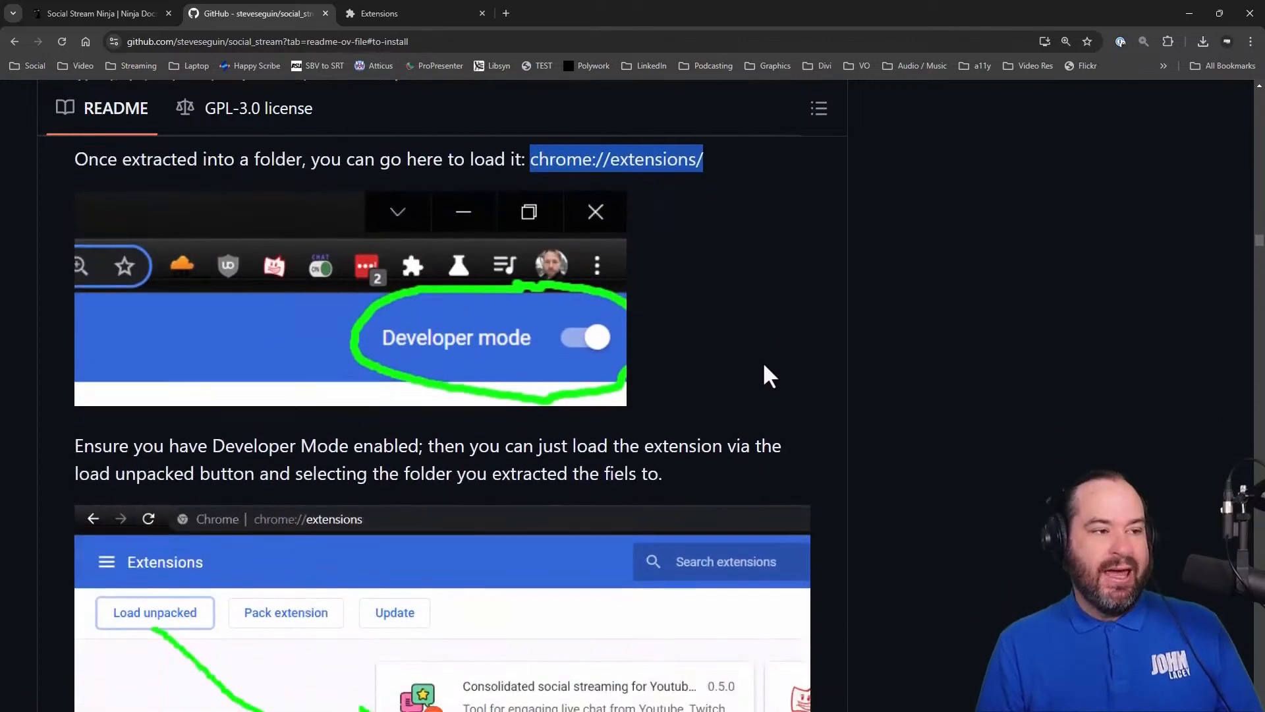
scroll(770, 376, up, 2)
scroll(769, 376, up, 1)
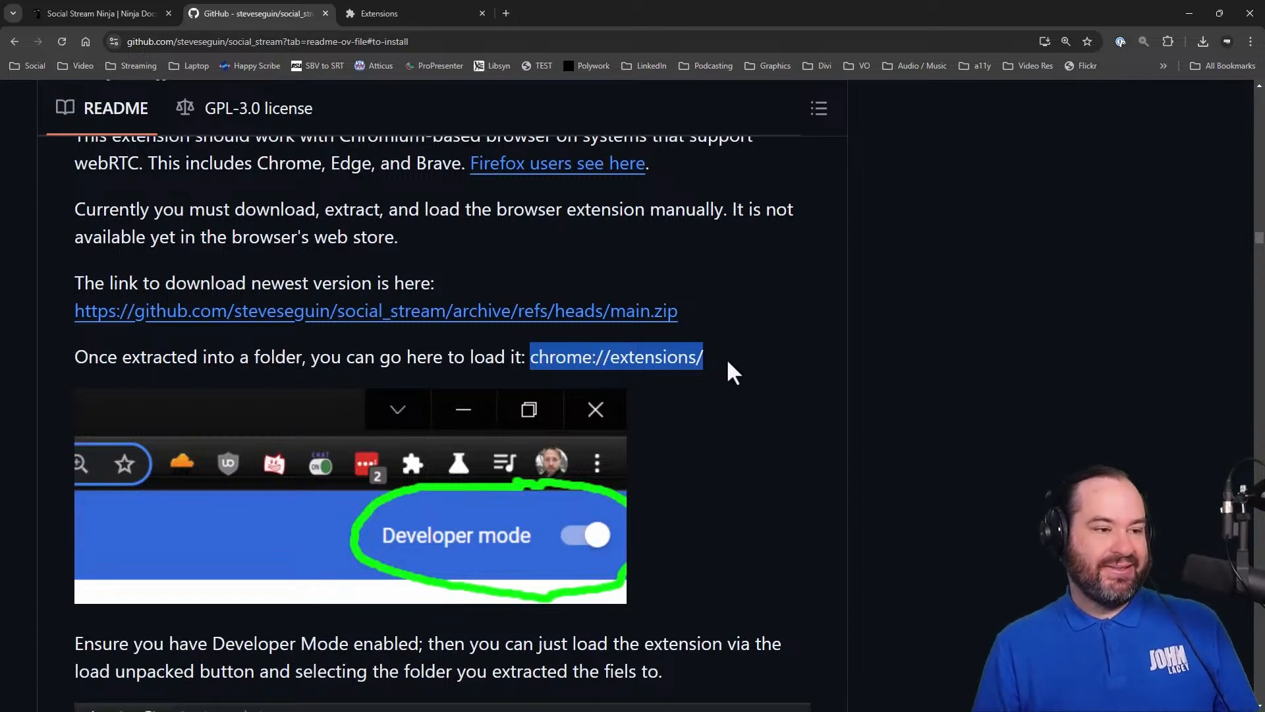
Step: Select the chrome://extensions/ address in the install instructions, then close the browser window to return to File Explorer
drag(733, 373, 514, 367)
click(544, 367)
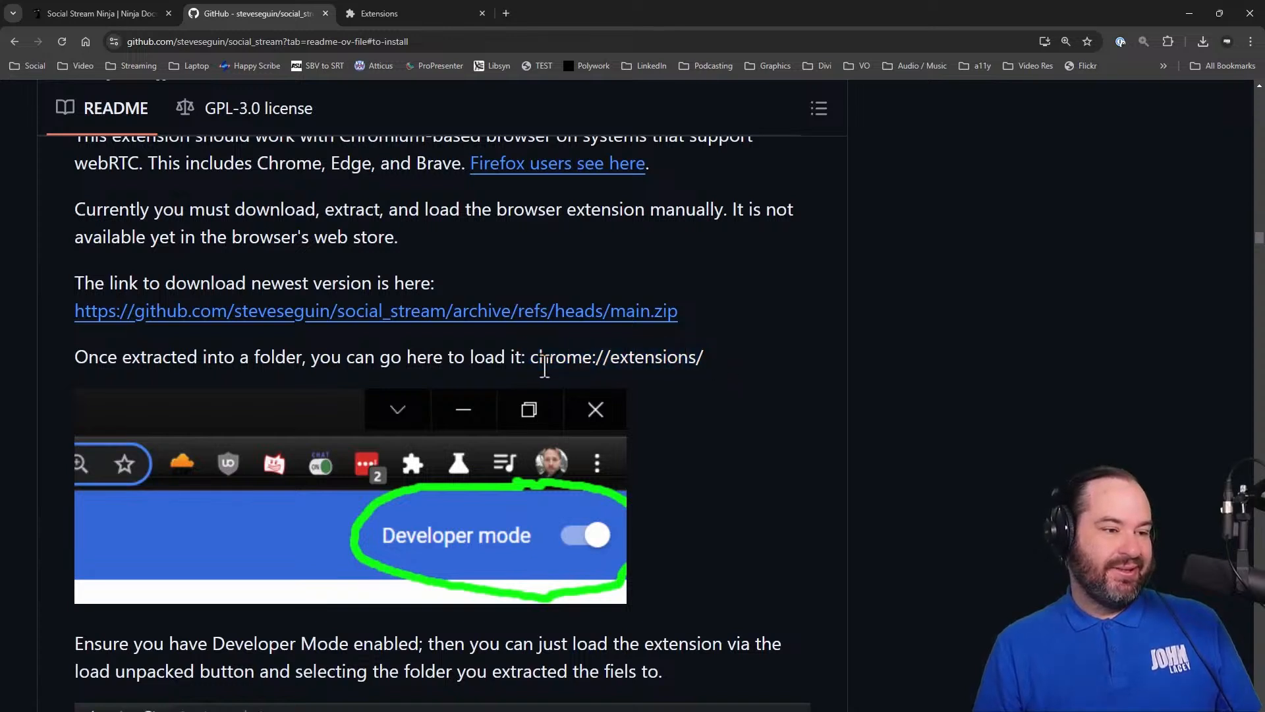
double_click(544, 367)
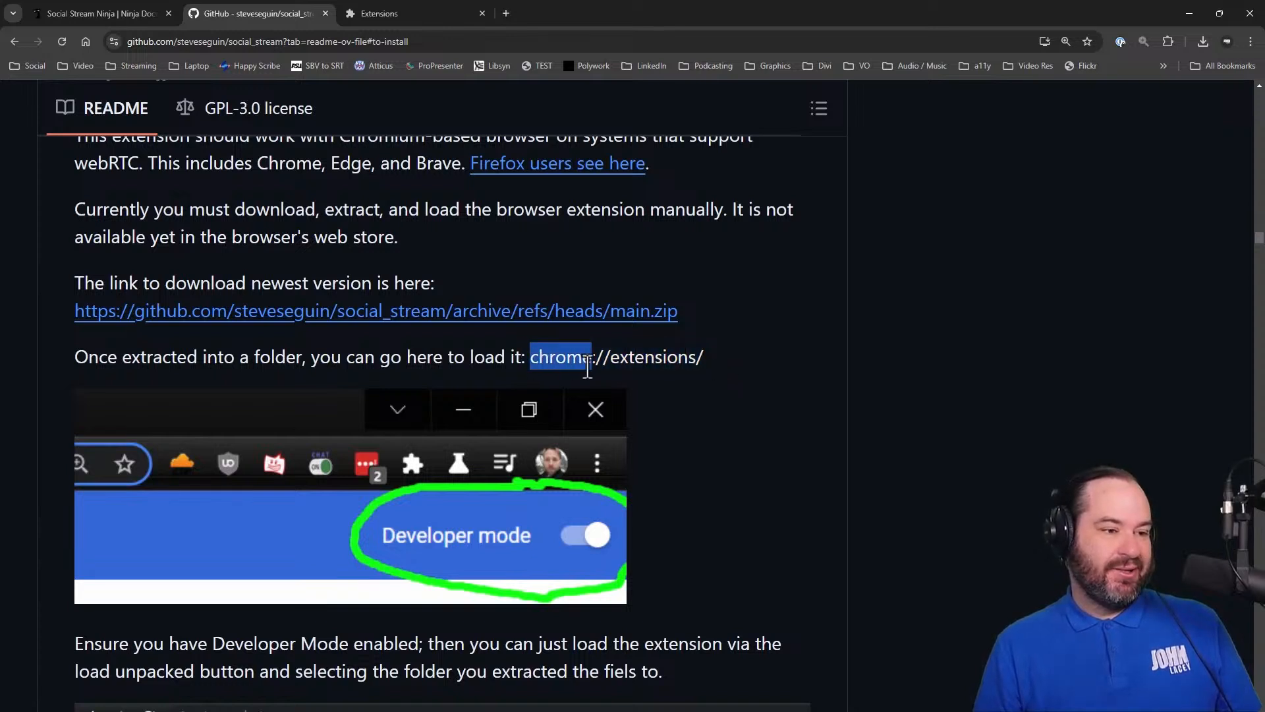
click(753, 373)
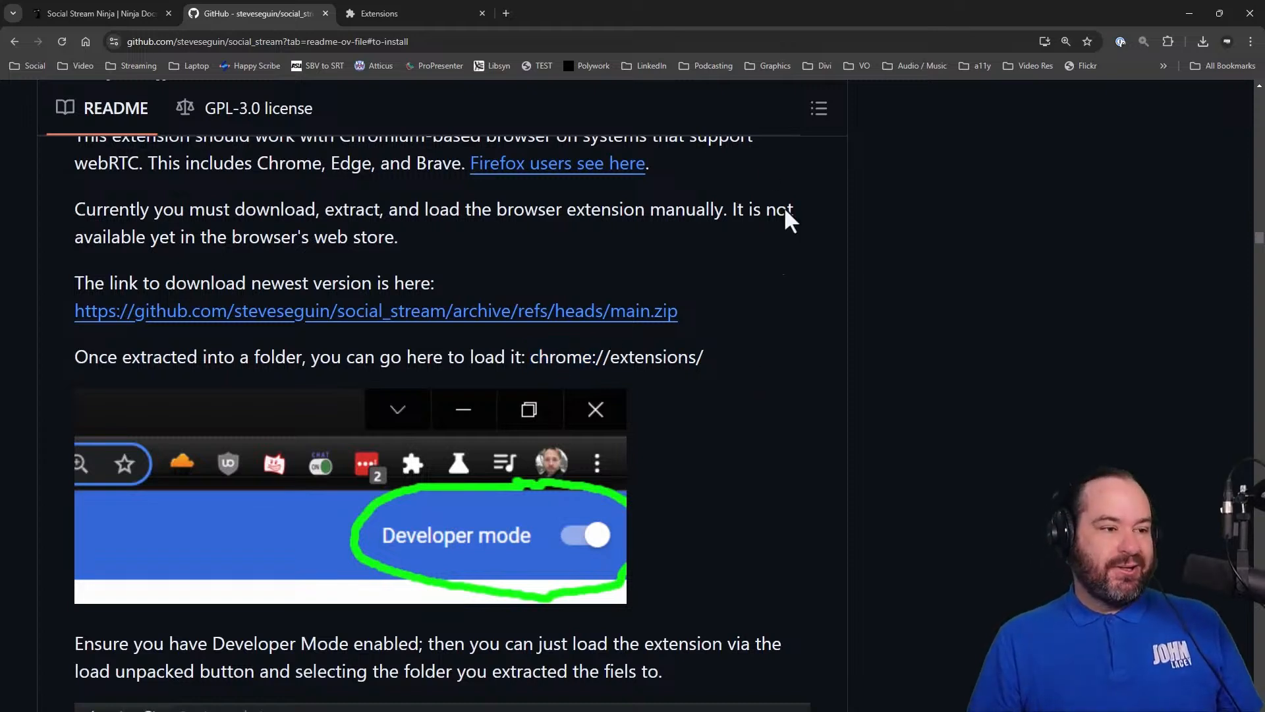
drag(567, 359, 699, 366)
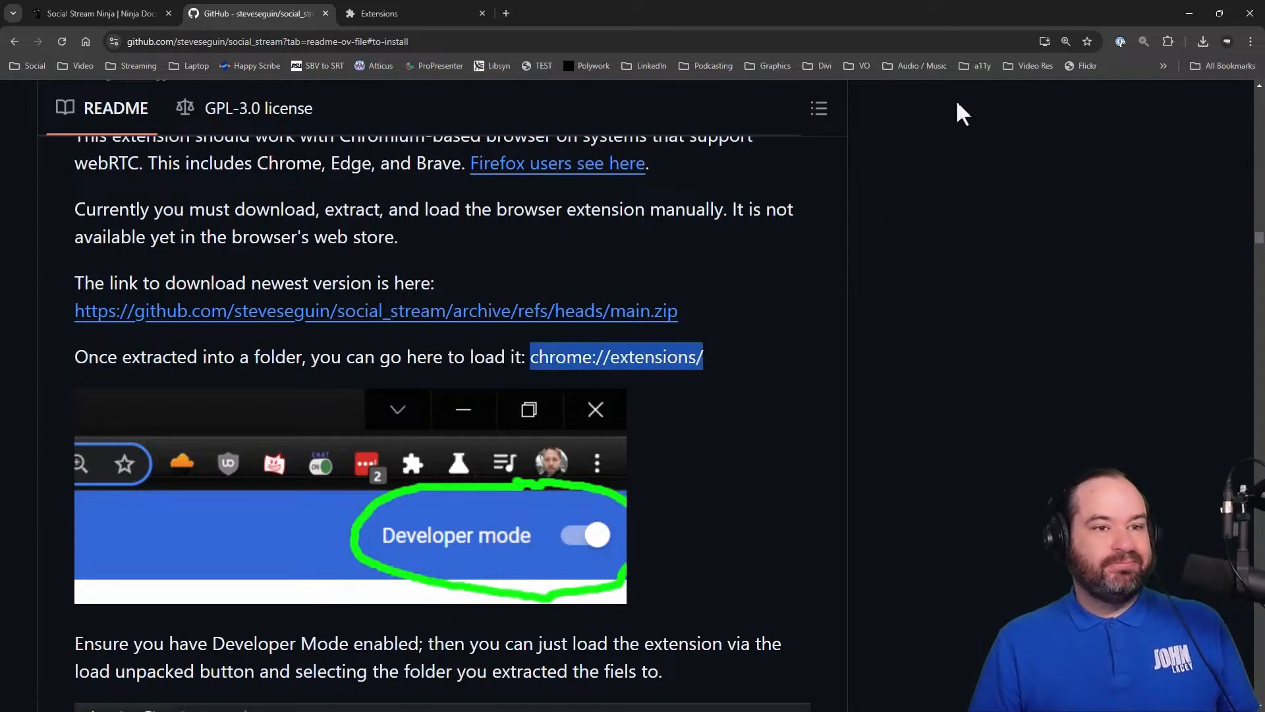
click(1257, 13)
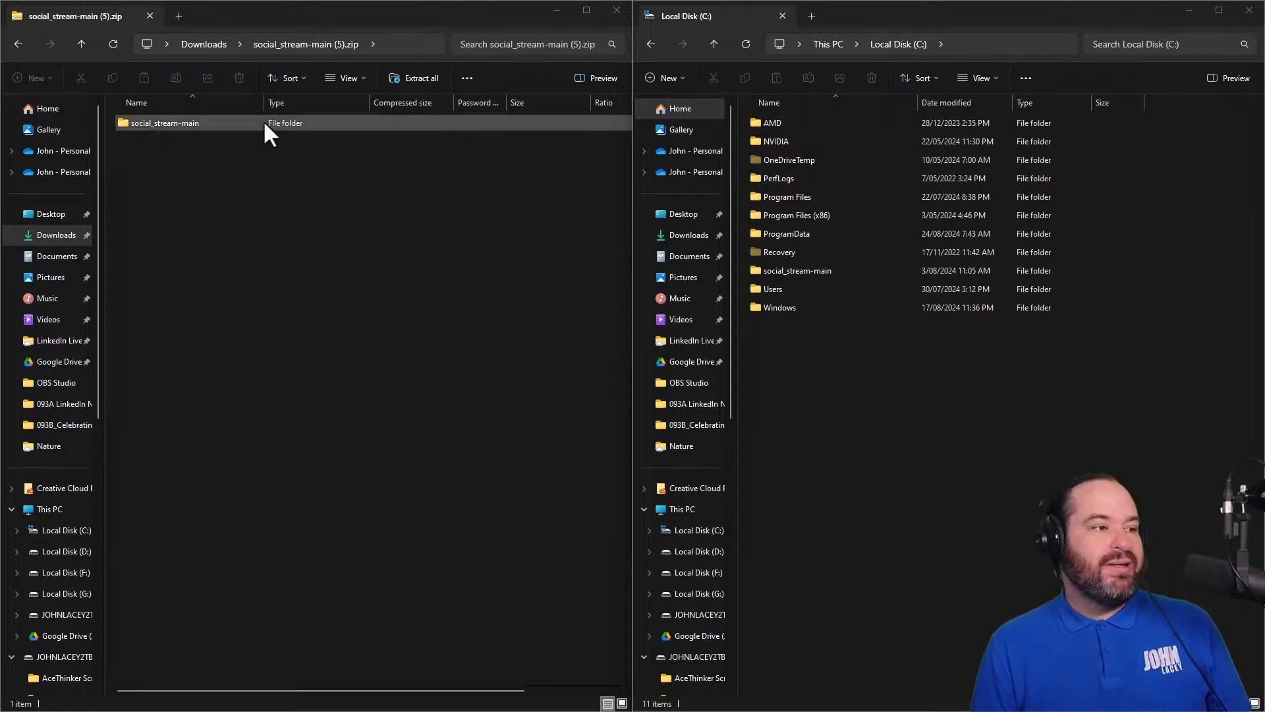
Step: Copy the social_stream-main folder from the downloaded zip onto Local Disk (C:)
click(924, 481)
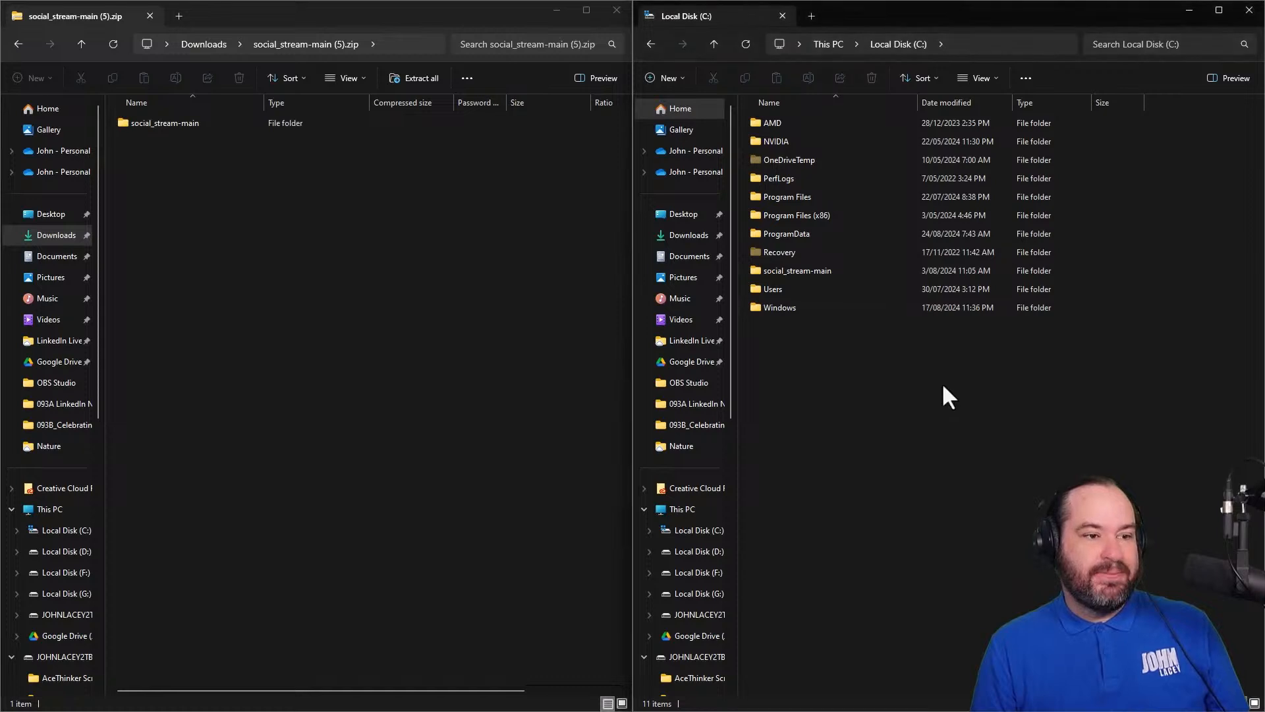
click(318, 123)
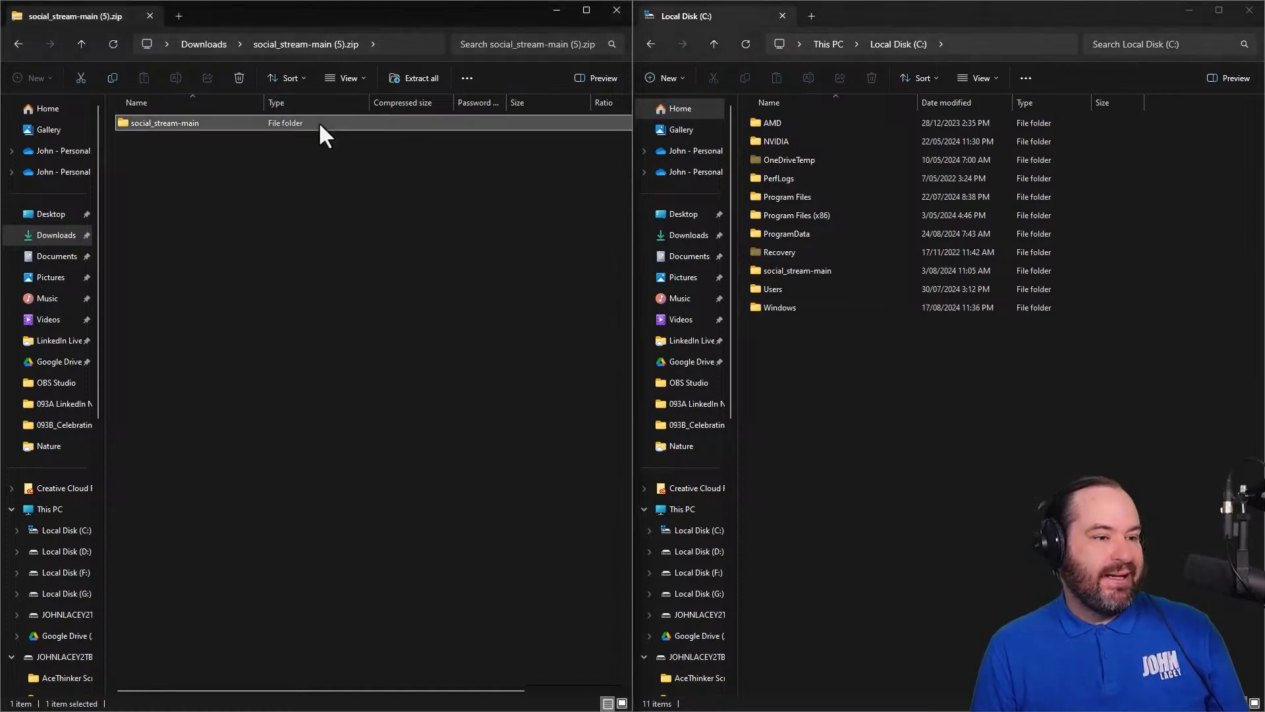
key(ctrl+c)
click(983, 420)
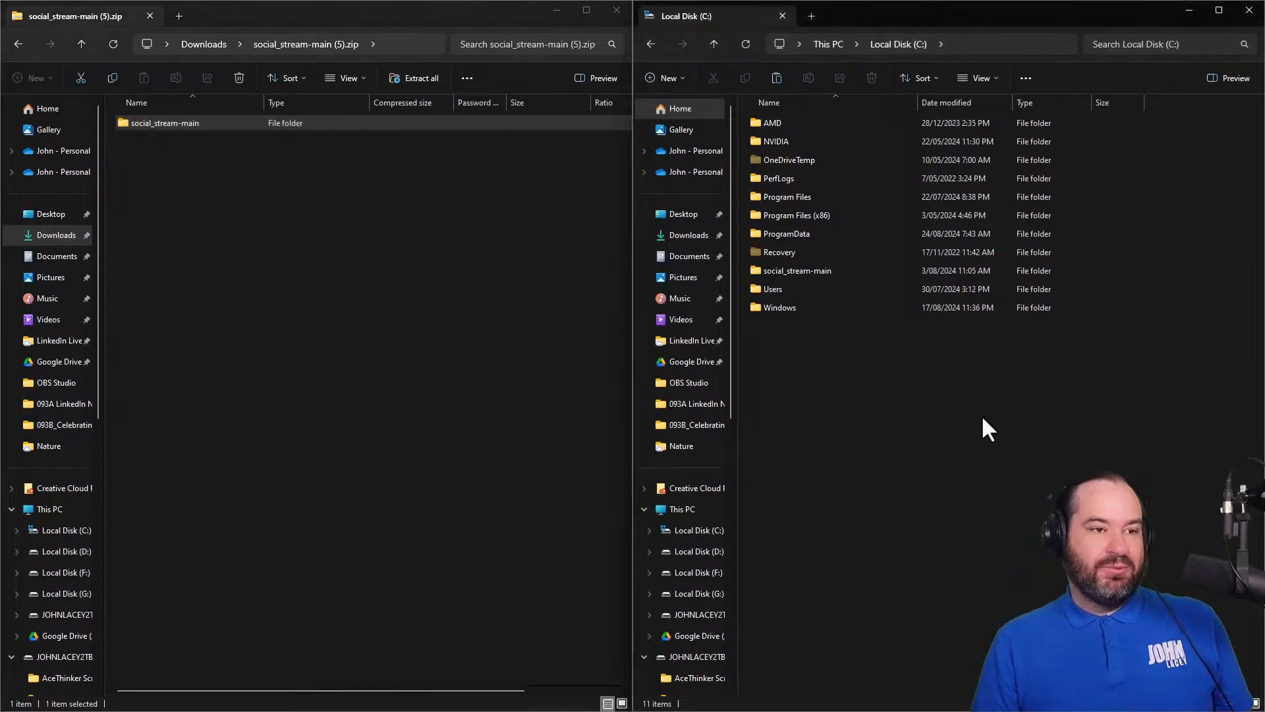
key(ctrl+v)
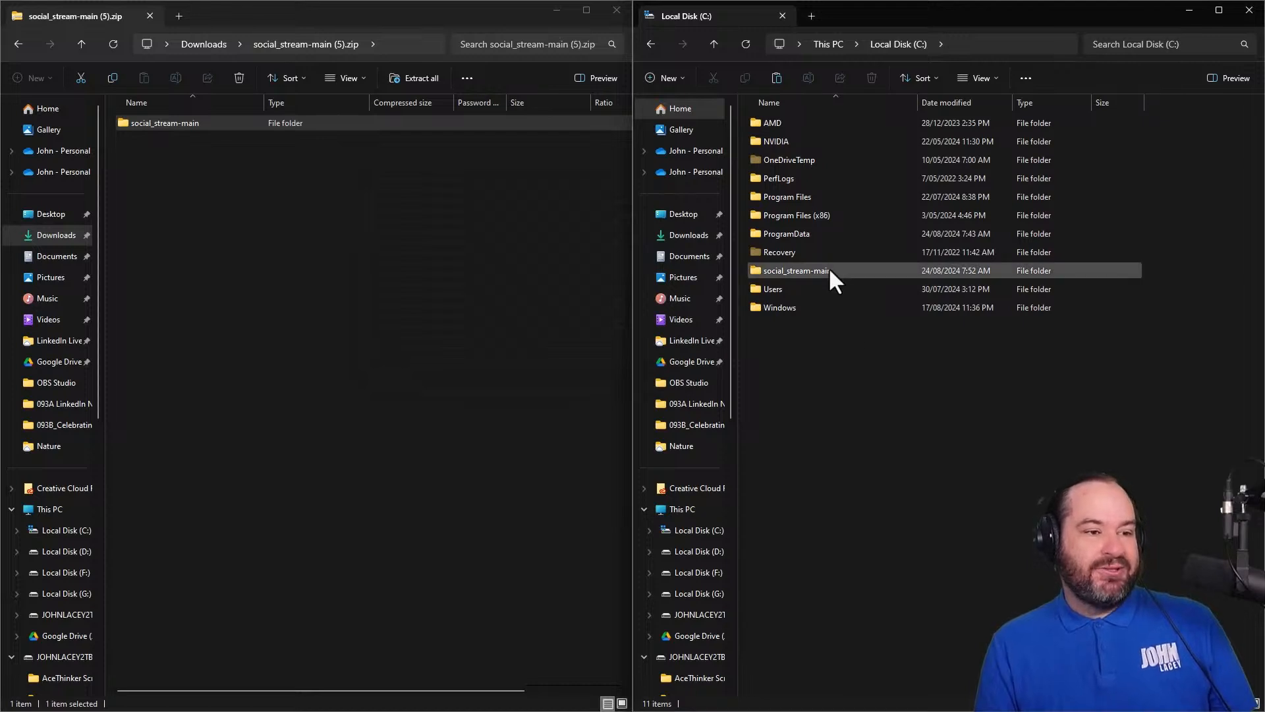
Step: Delete the social_stream-main folder from Local Disk (C:) and paste in a fresh copy from the downloaded zip
click(824, 270)
key(Delete)
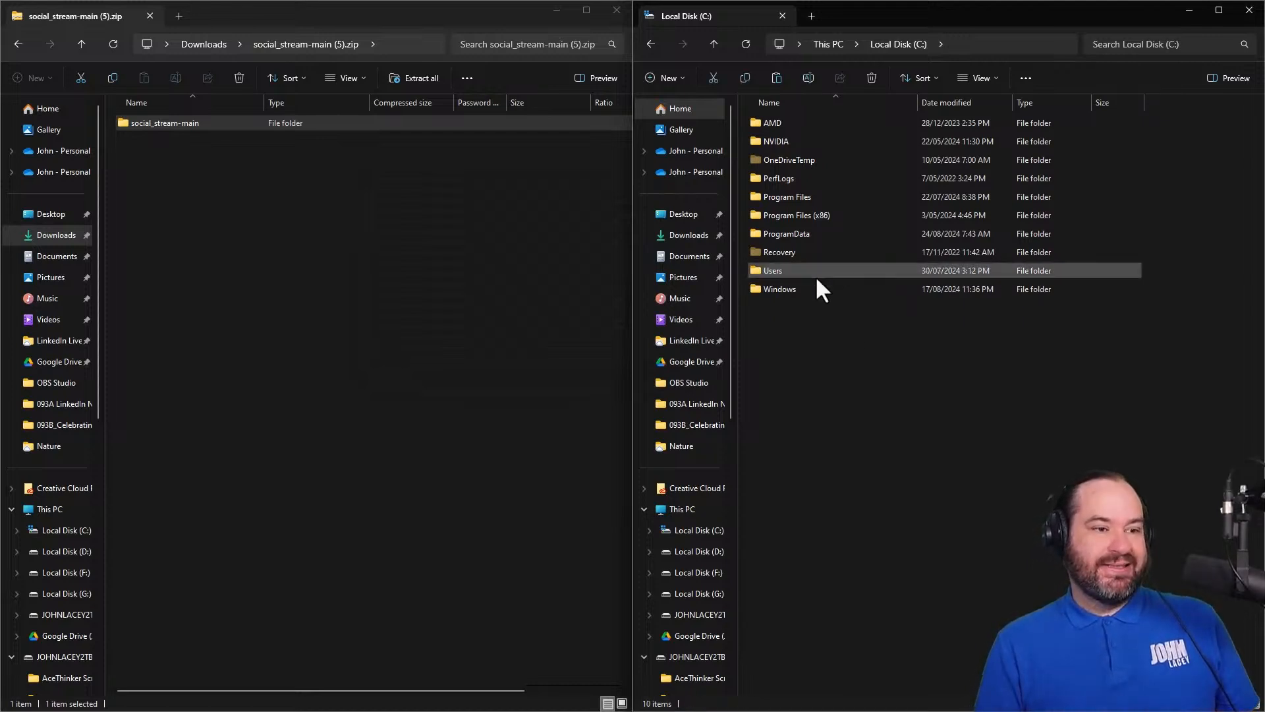
click(323, 123)
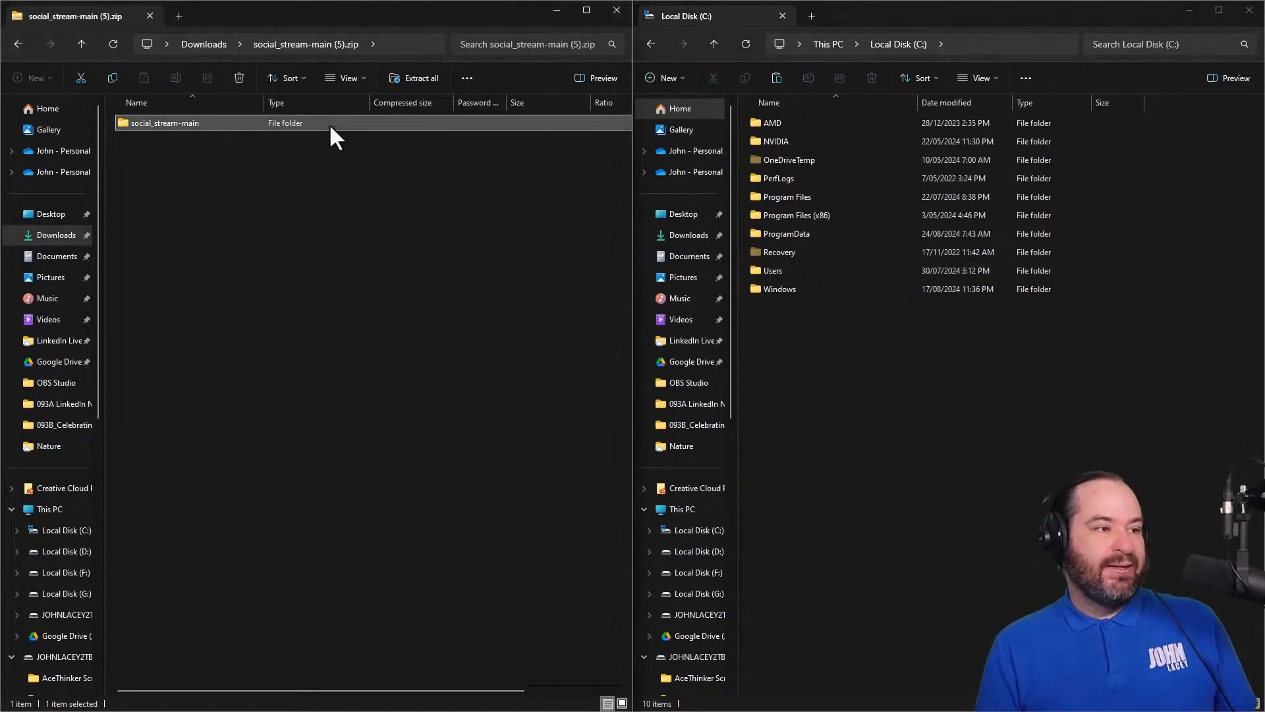
click(983, 555)
key(ctrl+v)
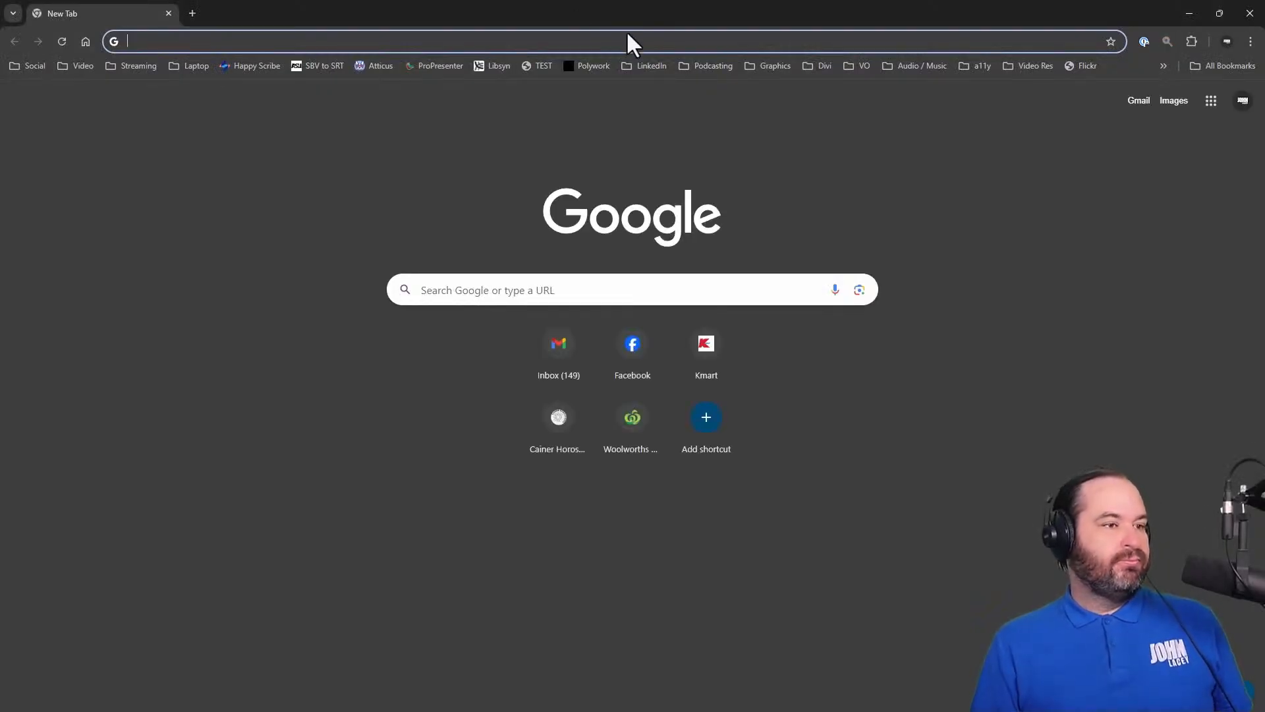
Step: Open chrome://extensions in the browser and remove the existing Social Stream Ninja extension
click(627, 38)
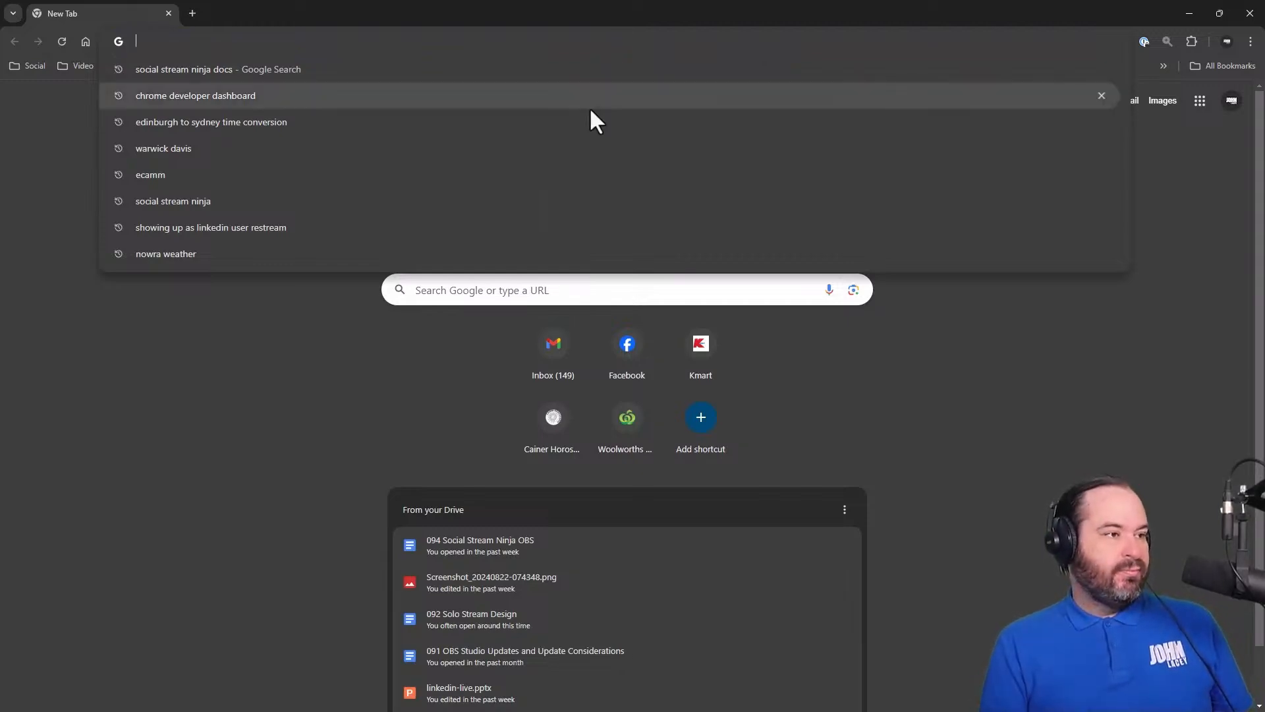
text(chrome://extensions)
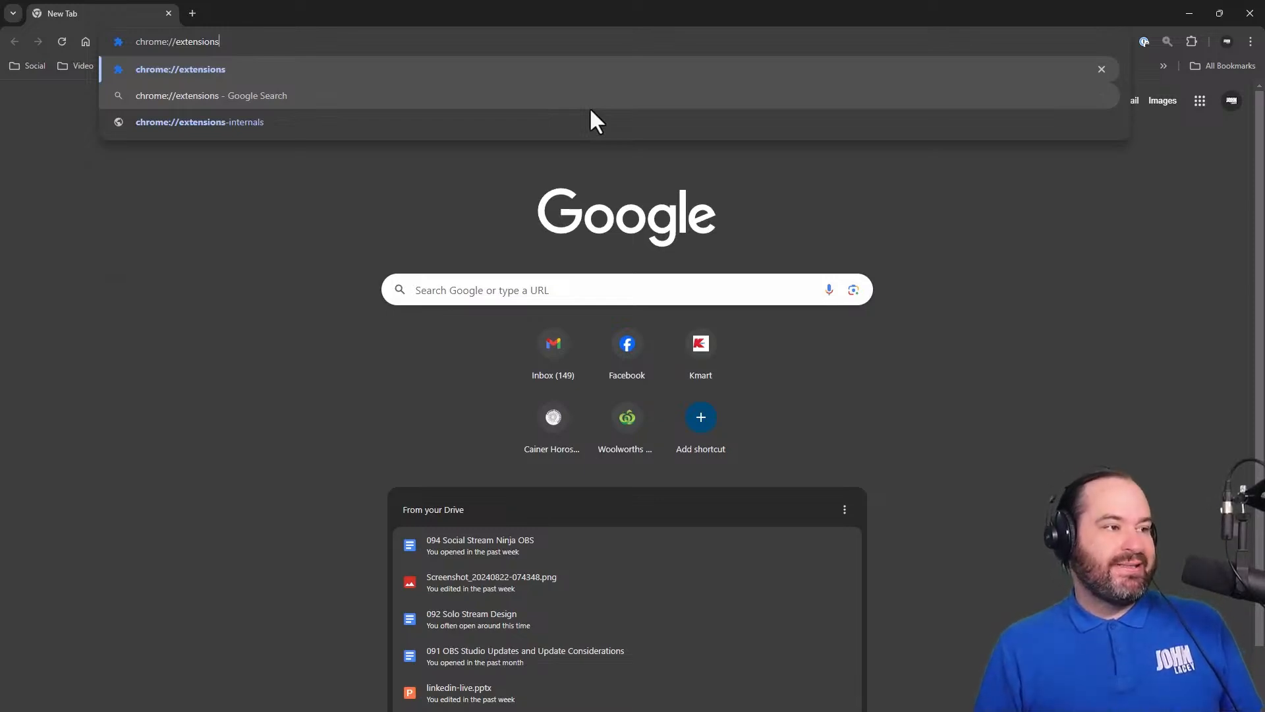
key(Return)
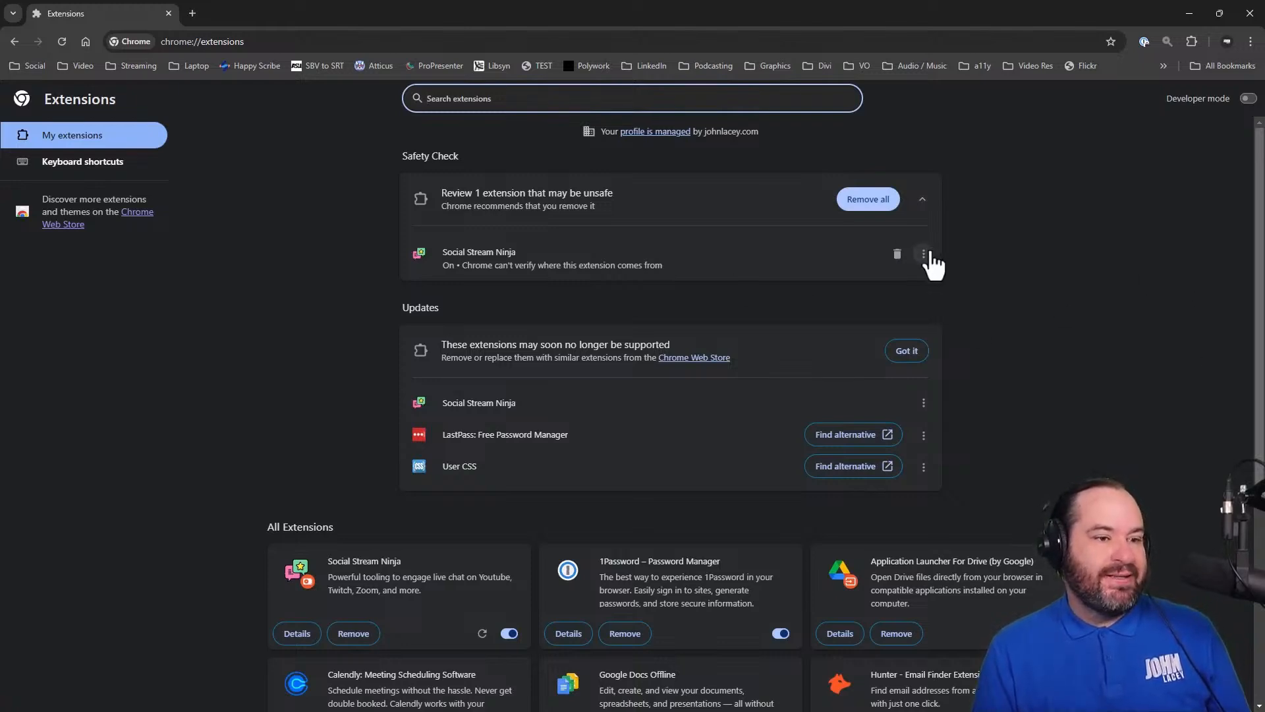
click(898, 261)
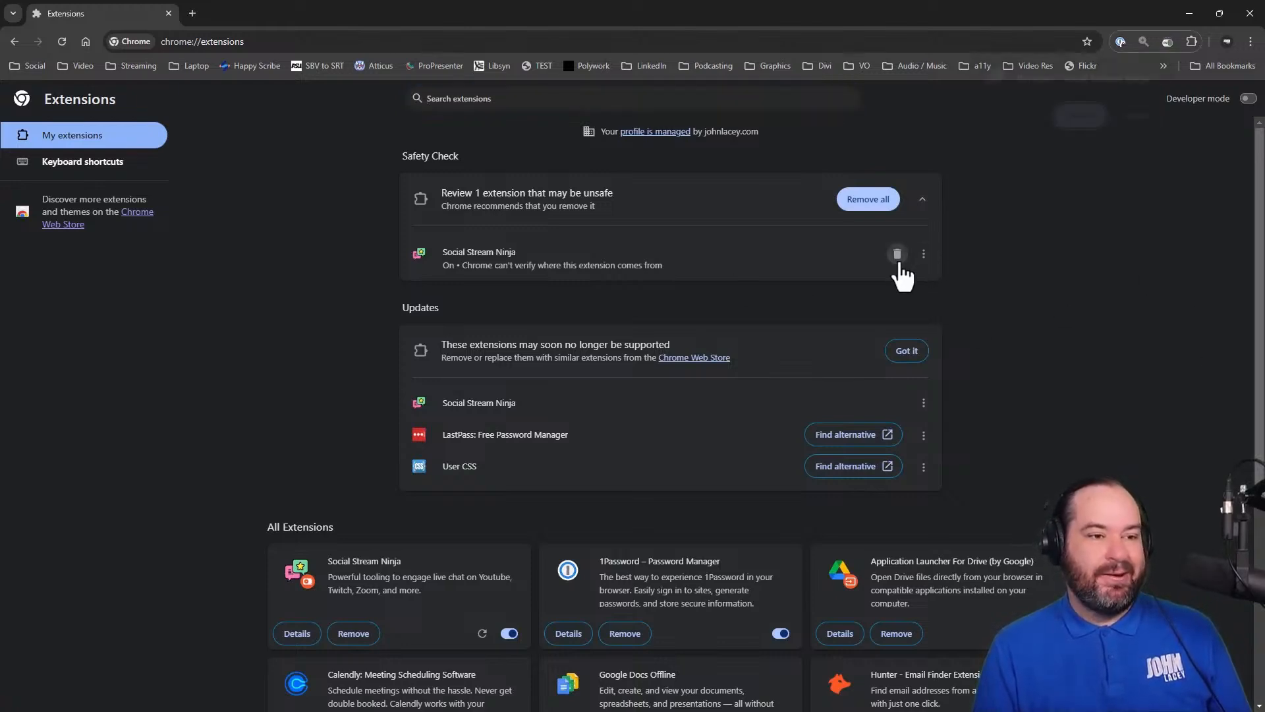
click(1081, 116)
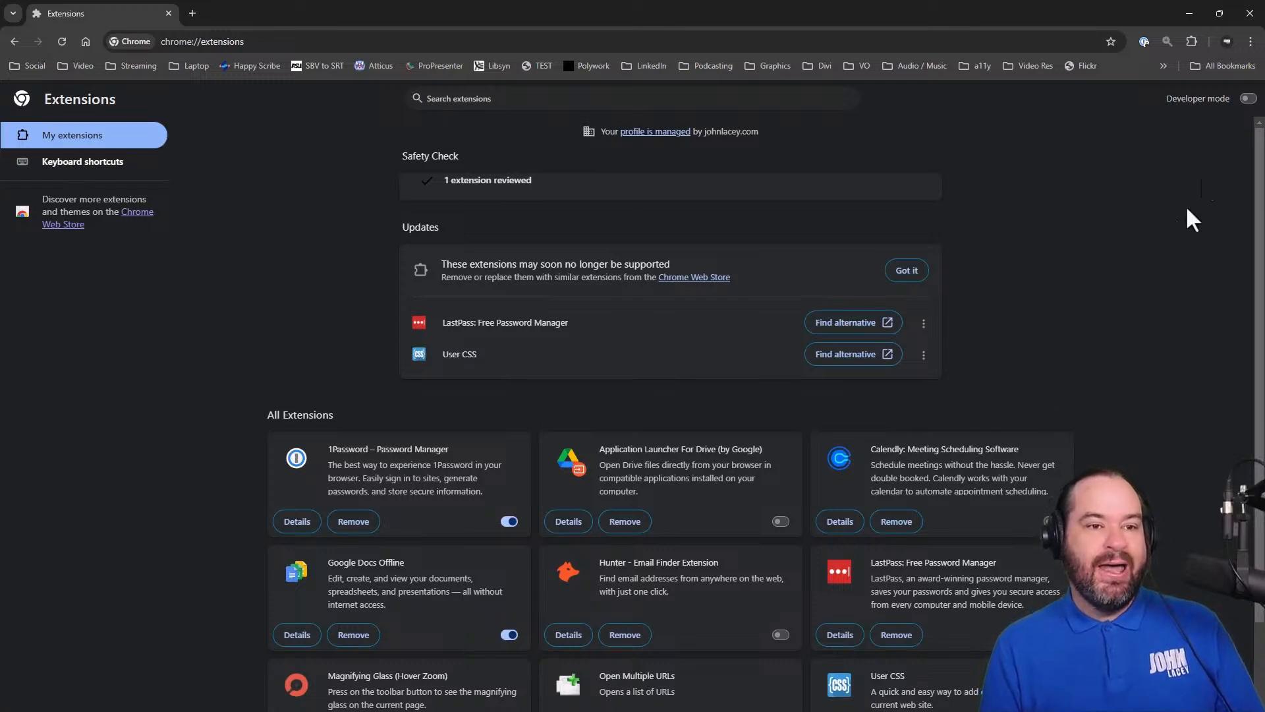
Step: Enable Developer mode and load the social_stream-main folder from C:\ as an unpacked extension
click(1248, 98)
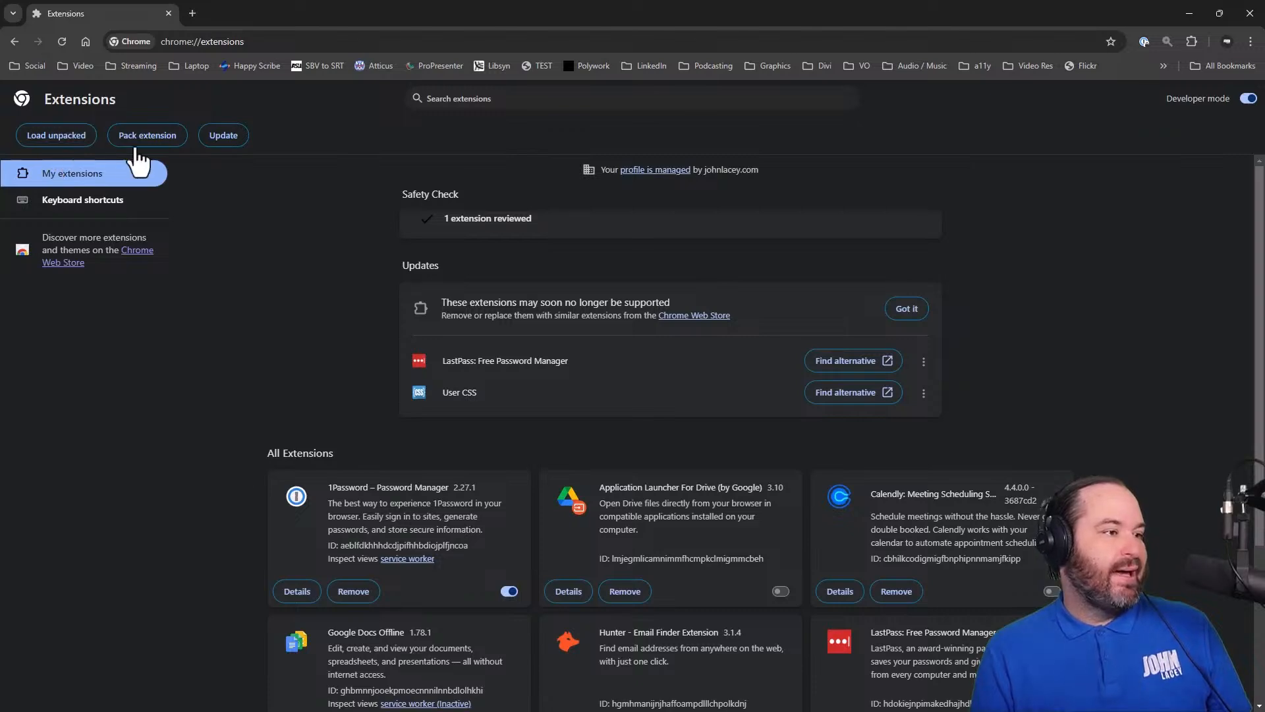
click(85, 136)
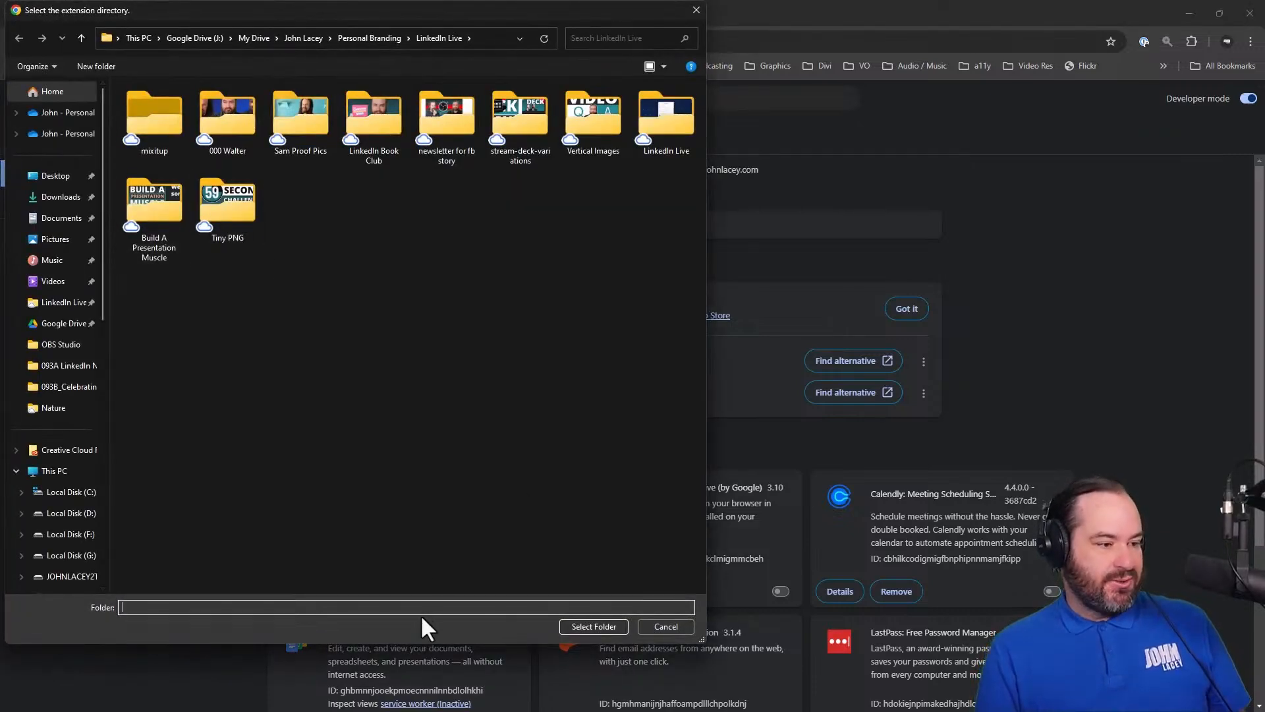
text(c:\)
key(Return)
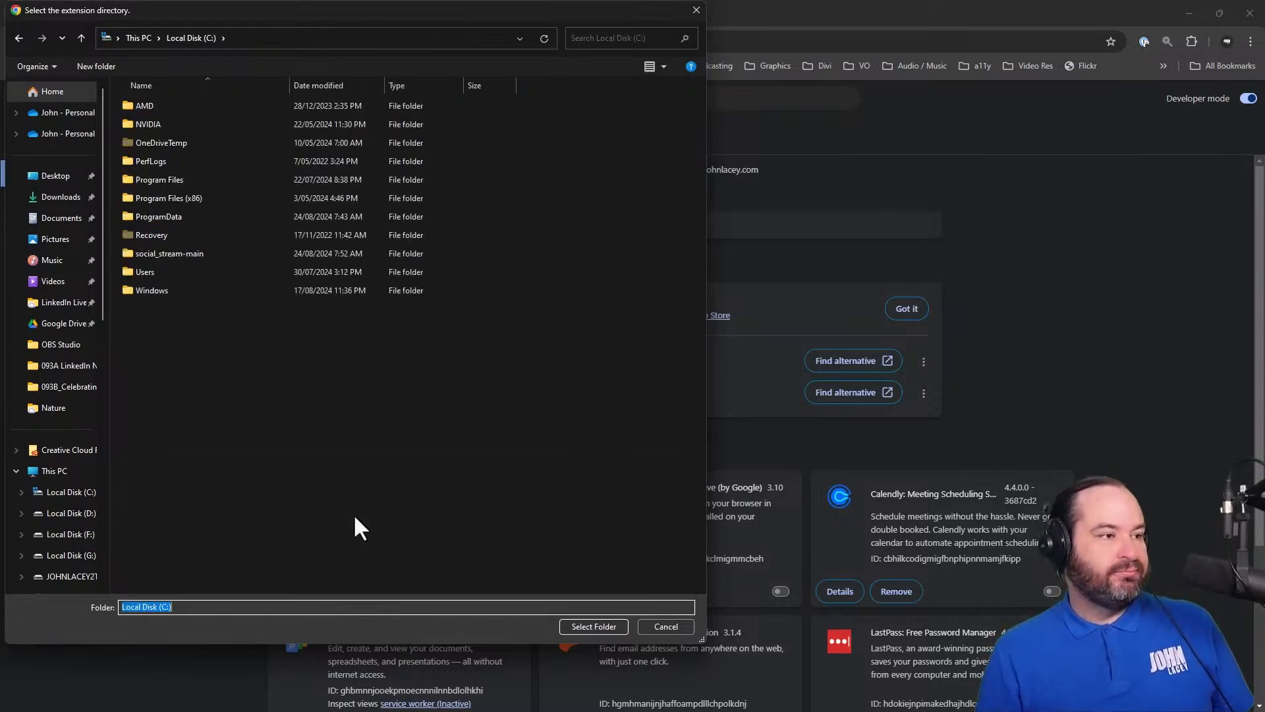
click(314, 253)
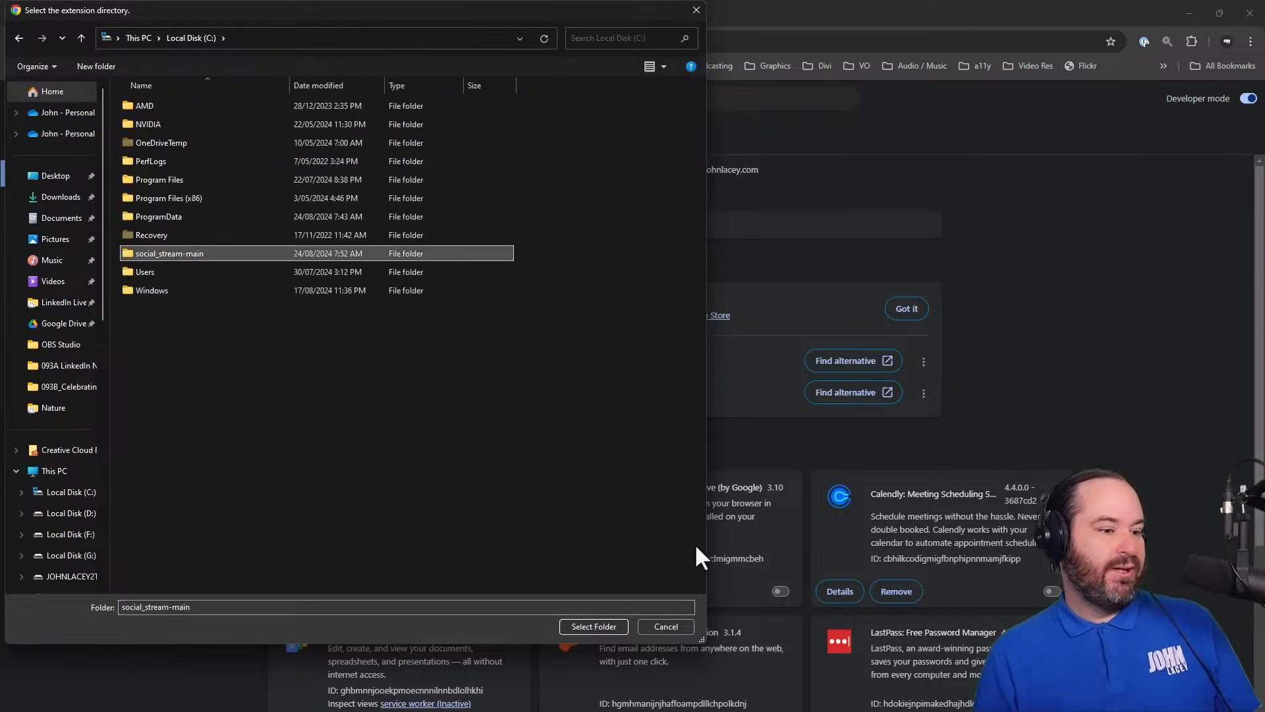
click(595, 626)
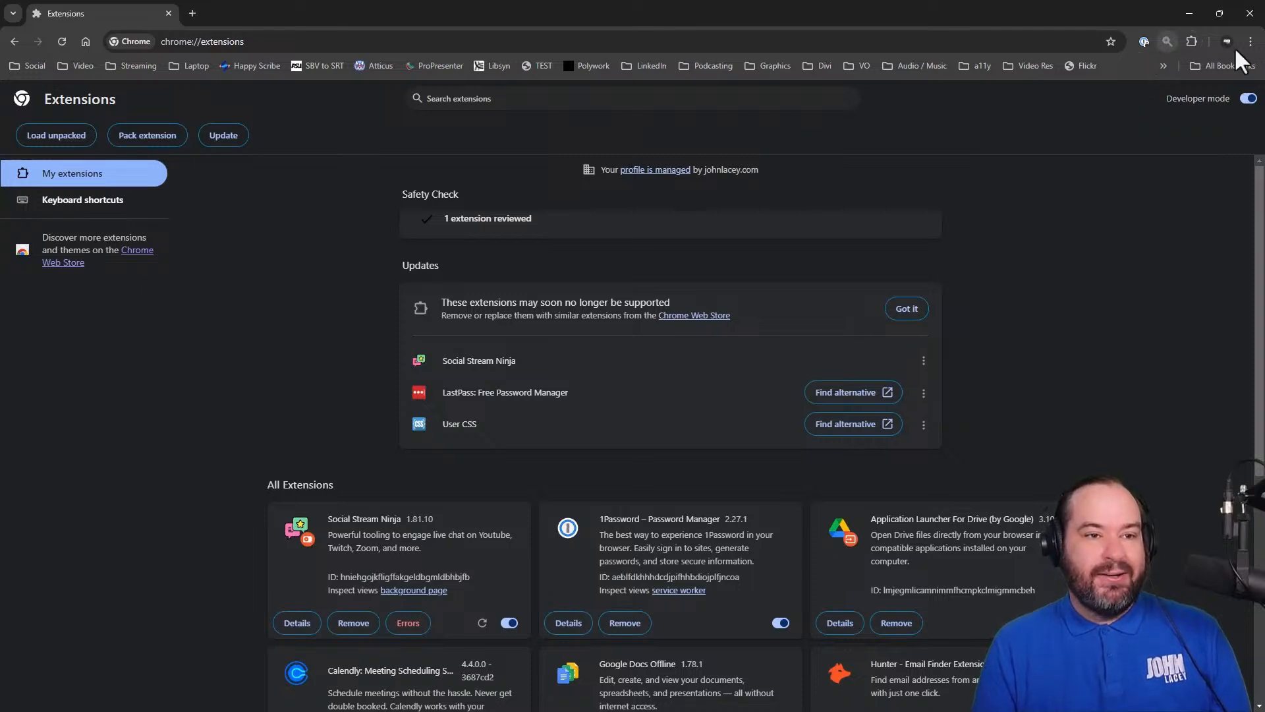
Step: Pin Social Stream Ninja beside the browser's address bar and switch the extension to active
click(1196, 42)
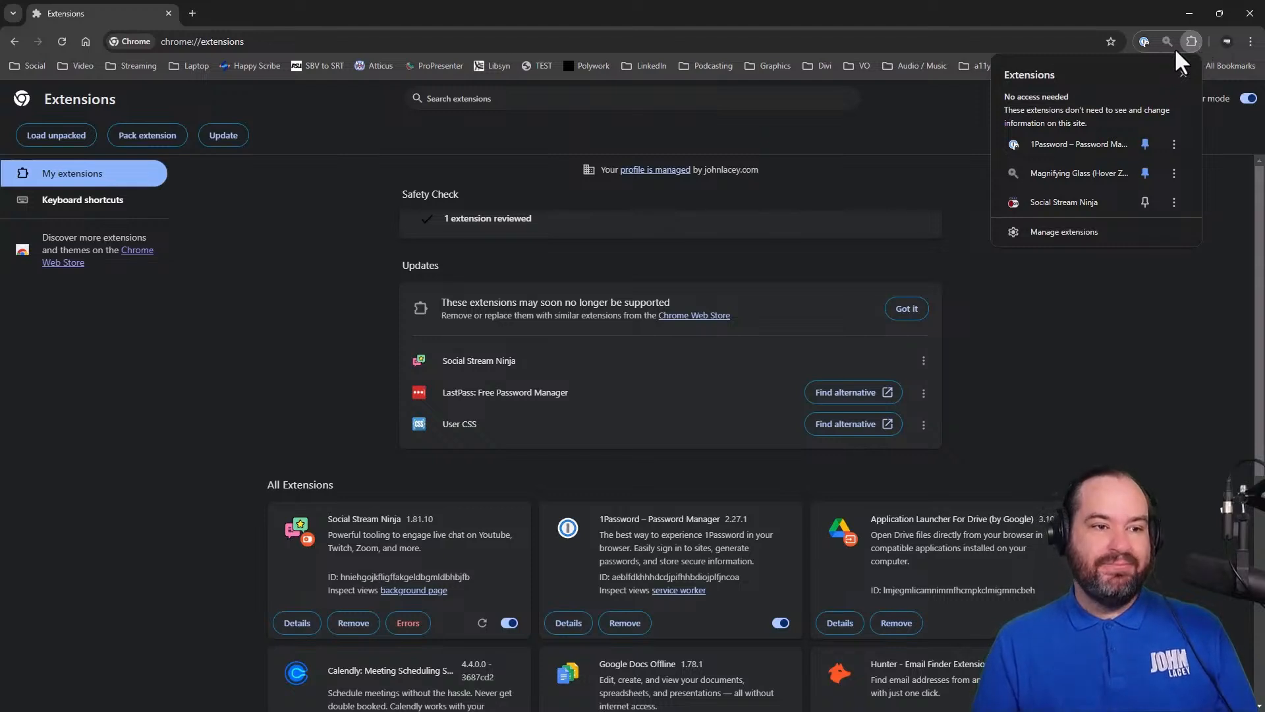
click(1147, 202)
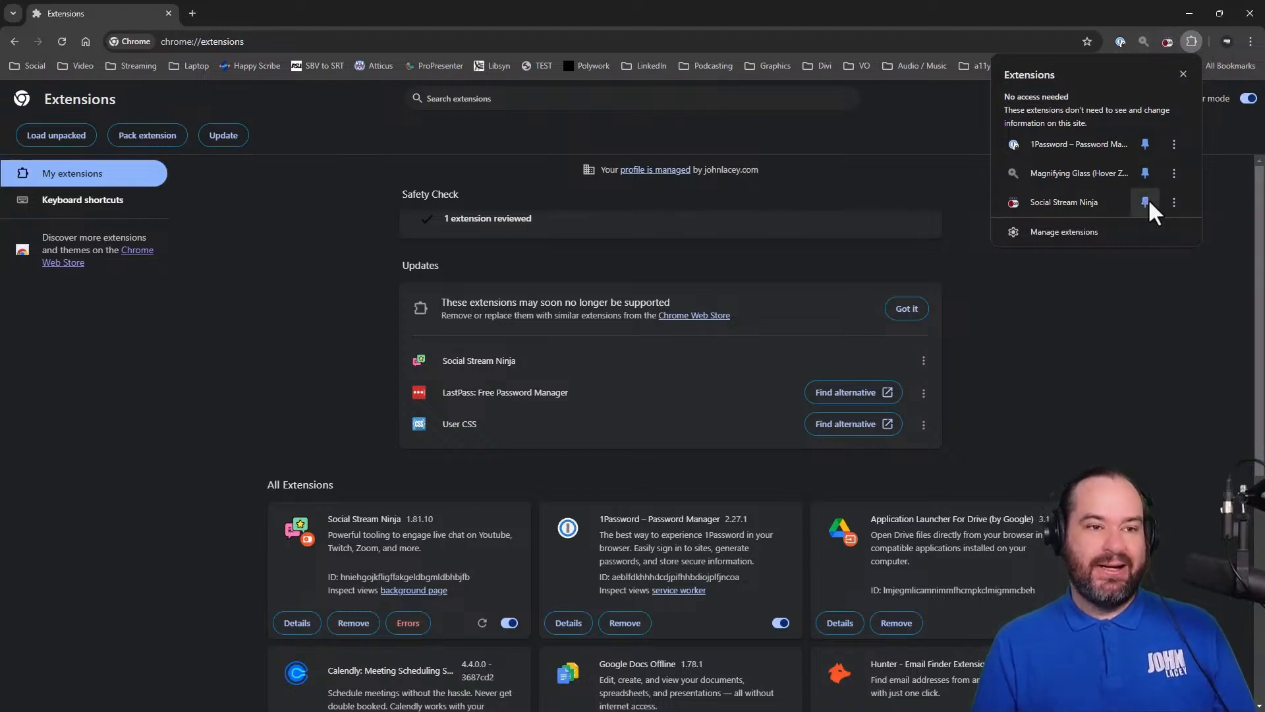
click(1104, 3)
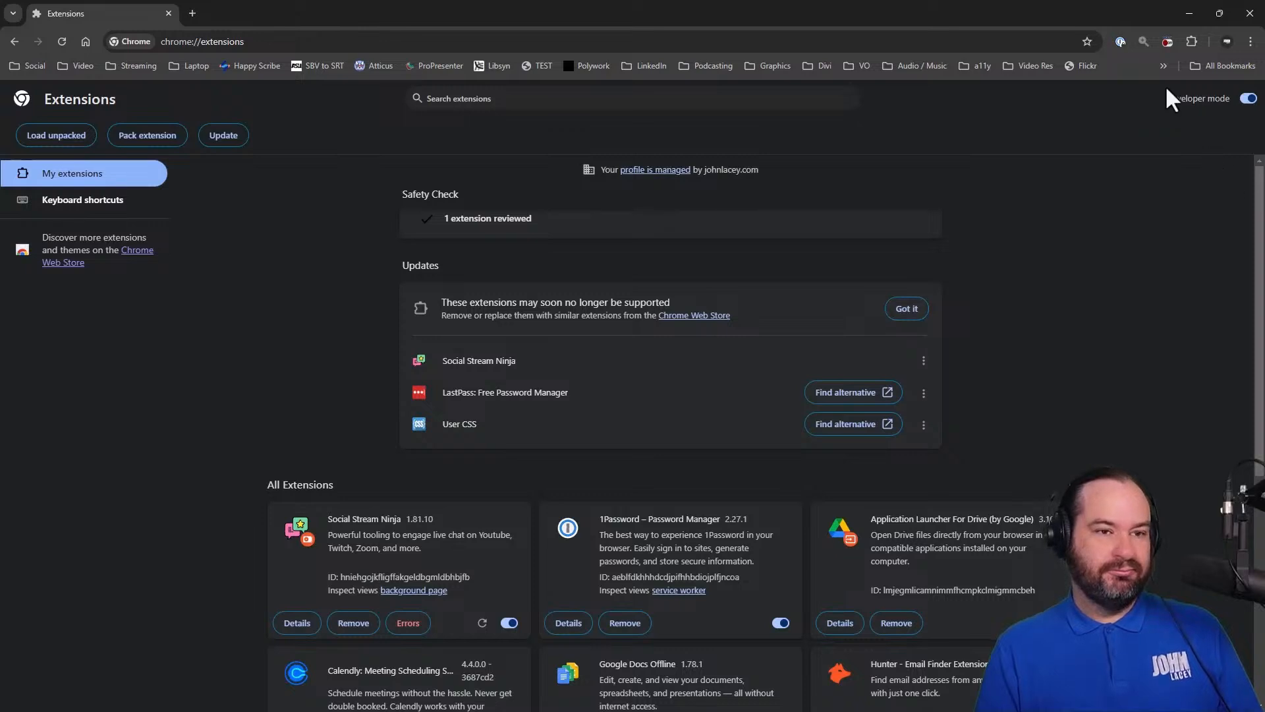
click(1164, 40)
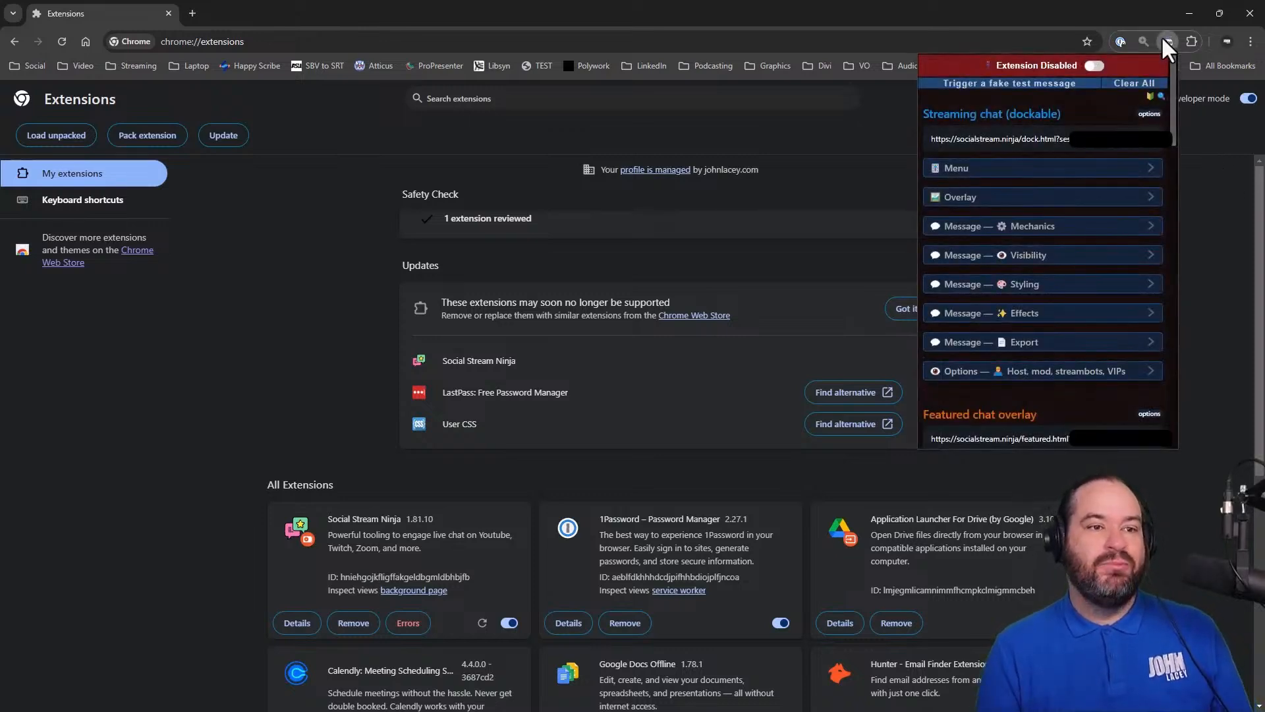
click(1095, 66)
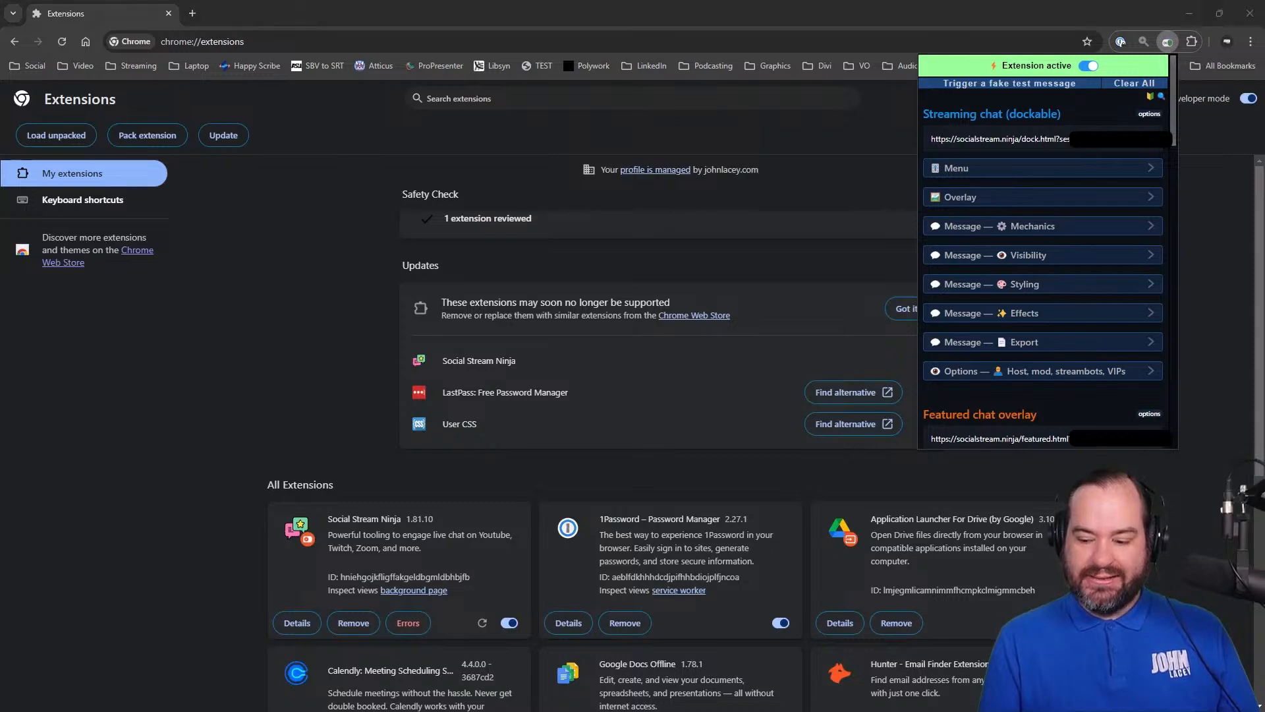
Step: Switch from the browser to OBS Studio
key(alt+Tab)
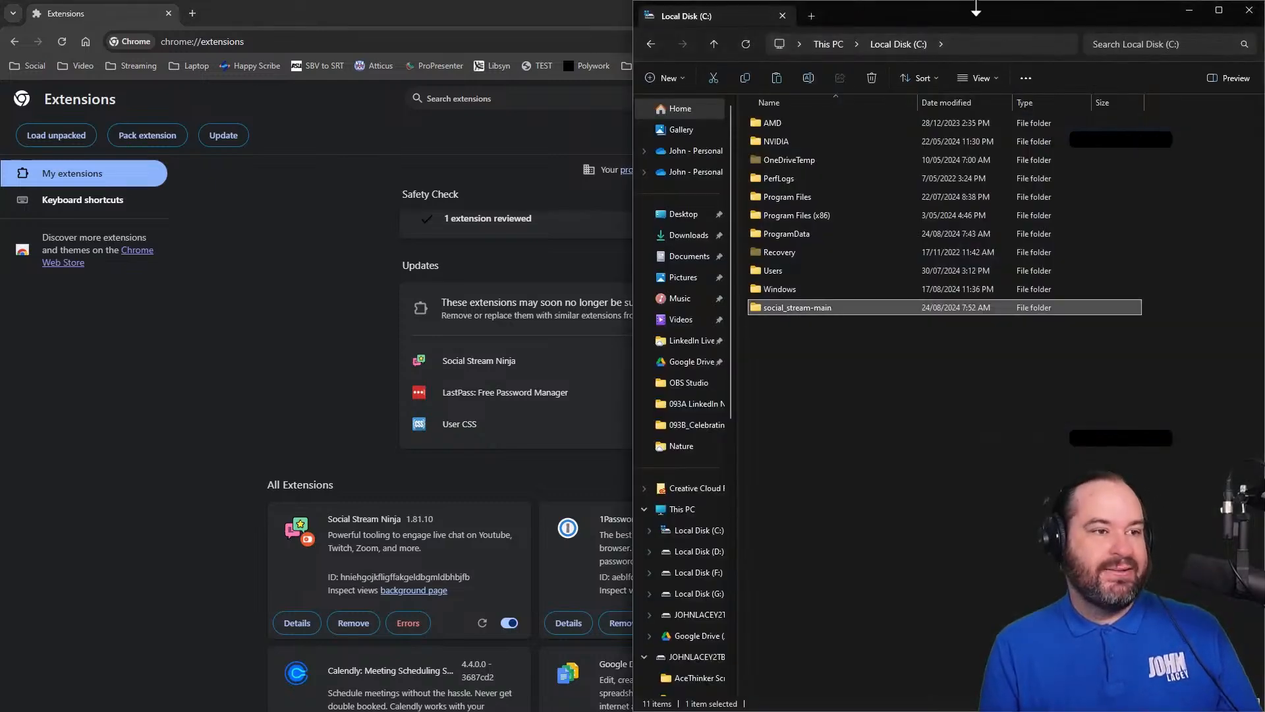
drag(976, 8, 1252, 705)
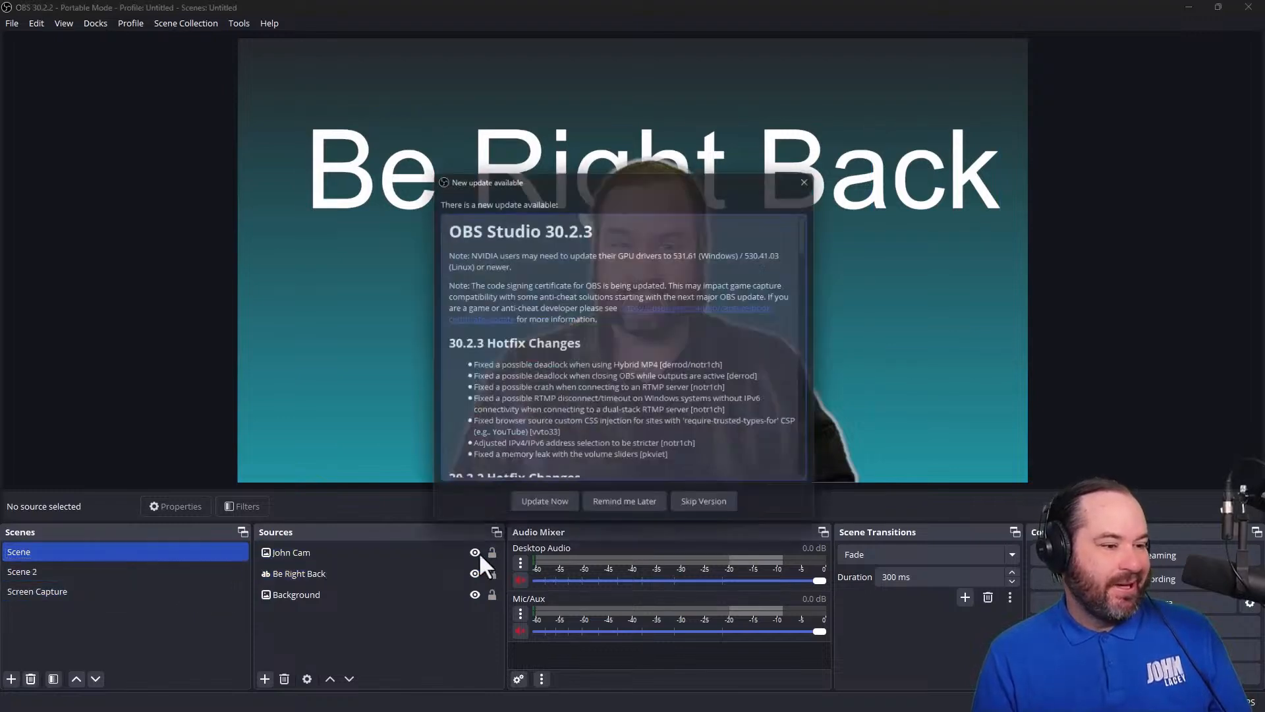
Step: Dismiss the update notice and hide the John Cam and Be Right Back sources in the scene
click(818, 173)
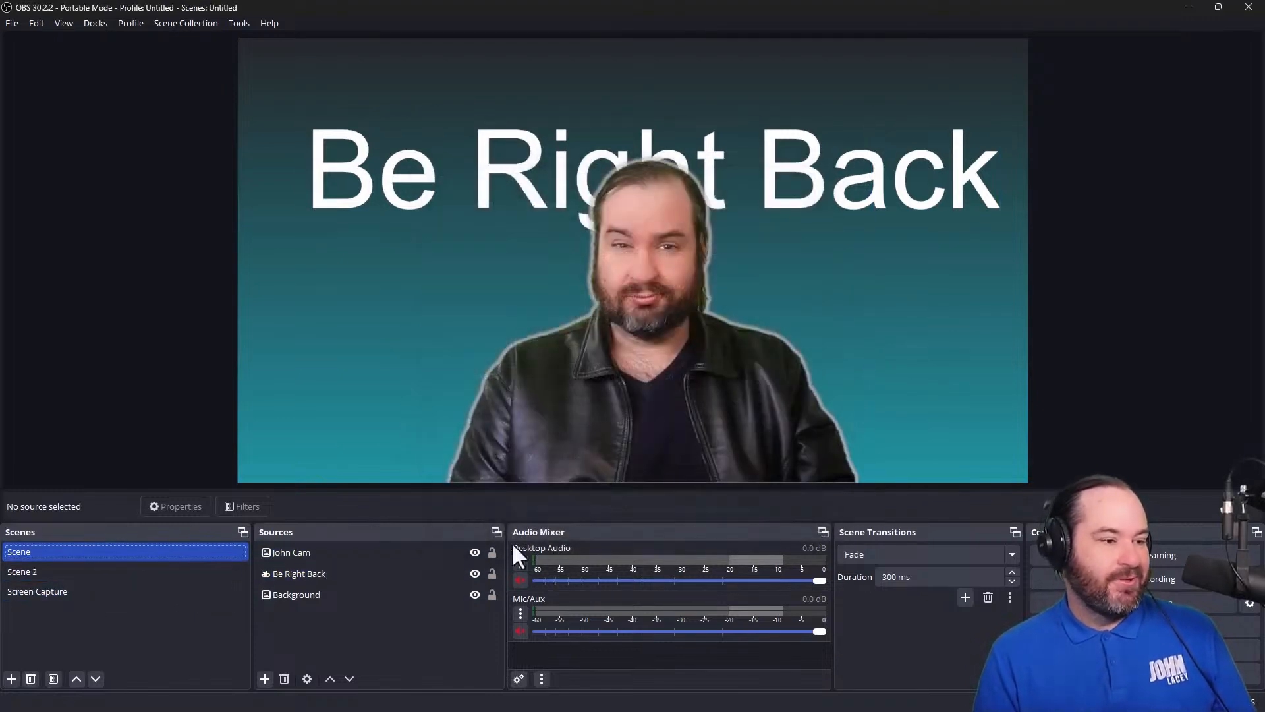
click(481, 551)
click(475, 552)
click(472, 571)
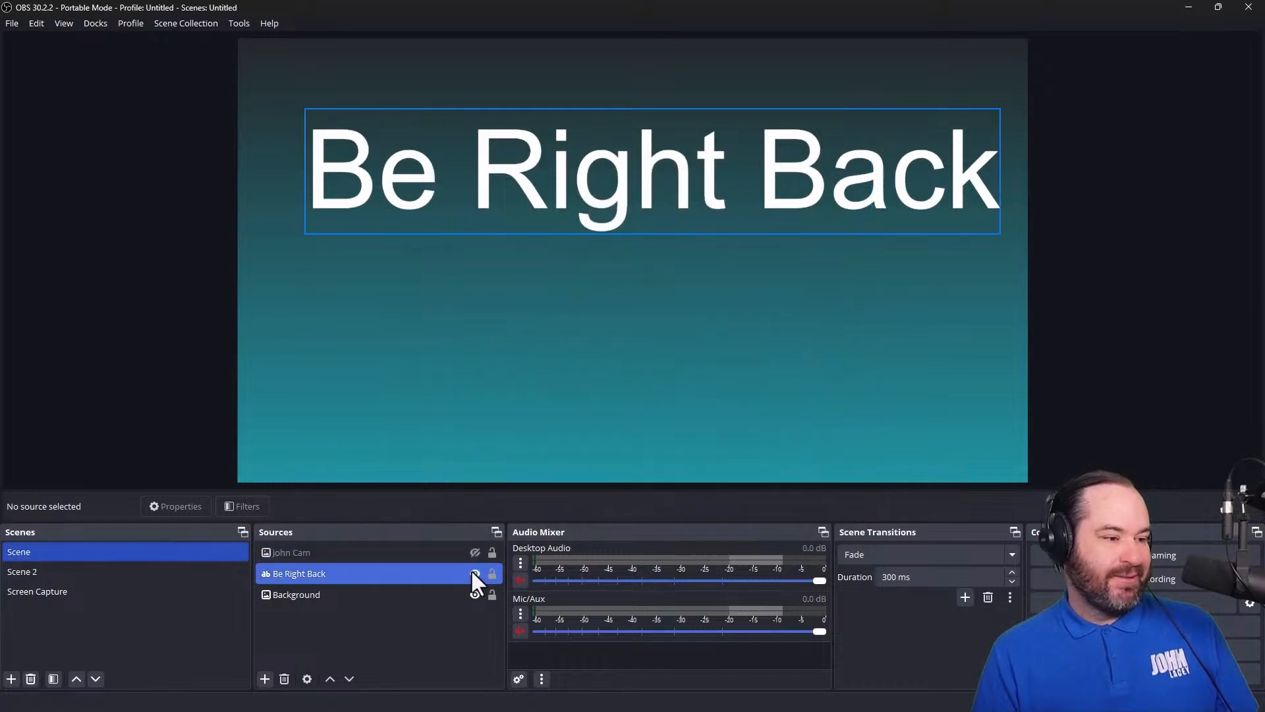
click(473, 572)
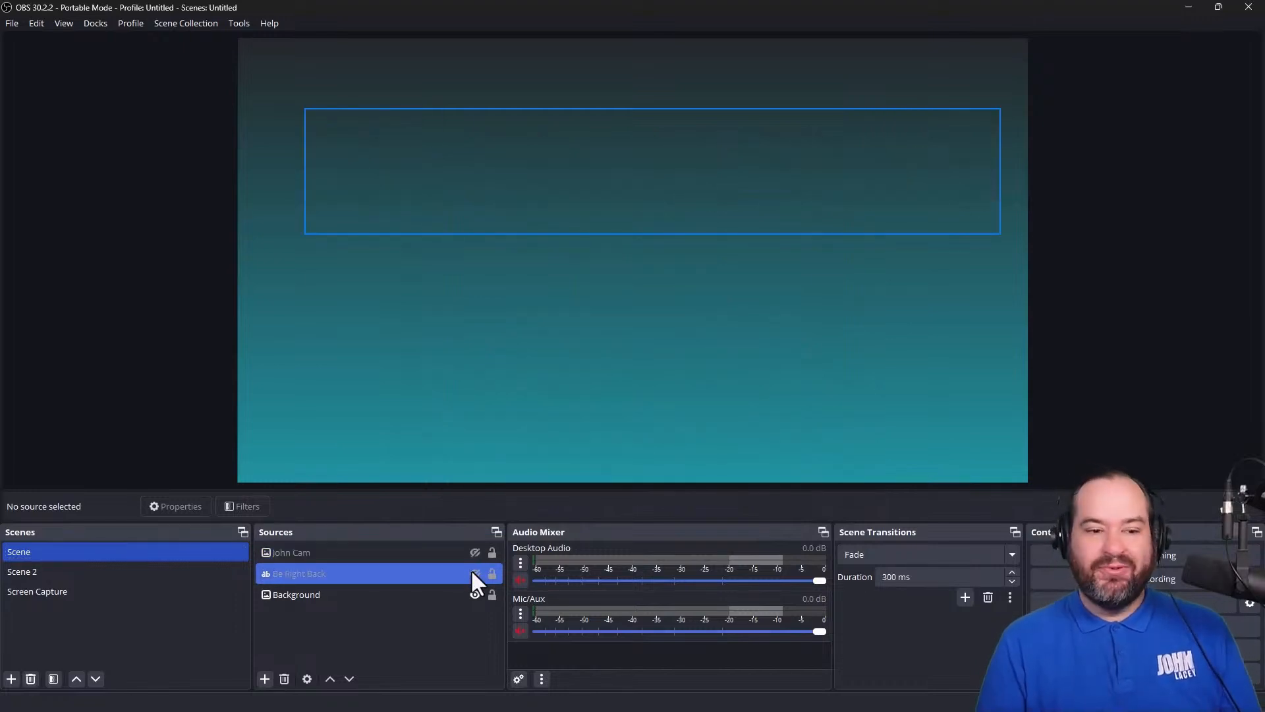
click(418, 613)
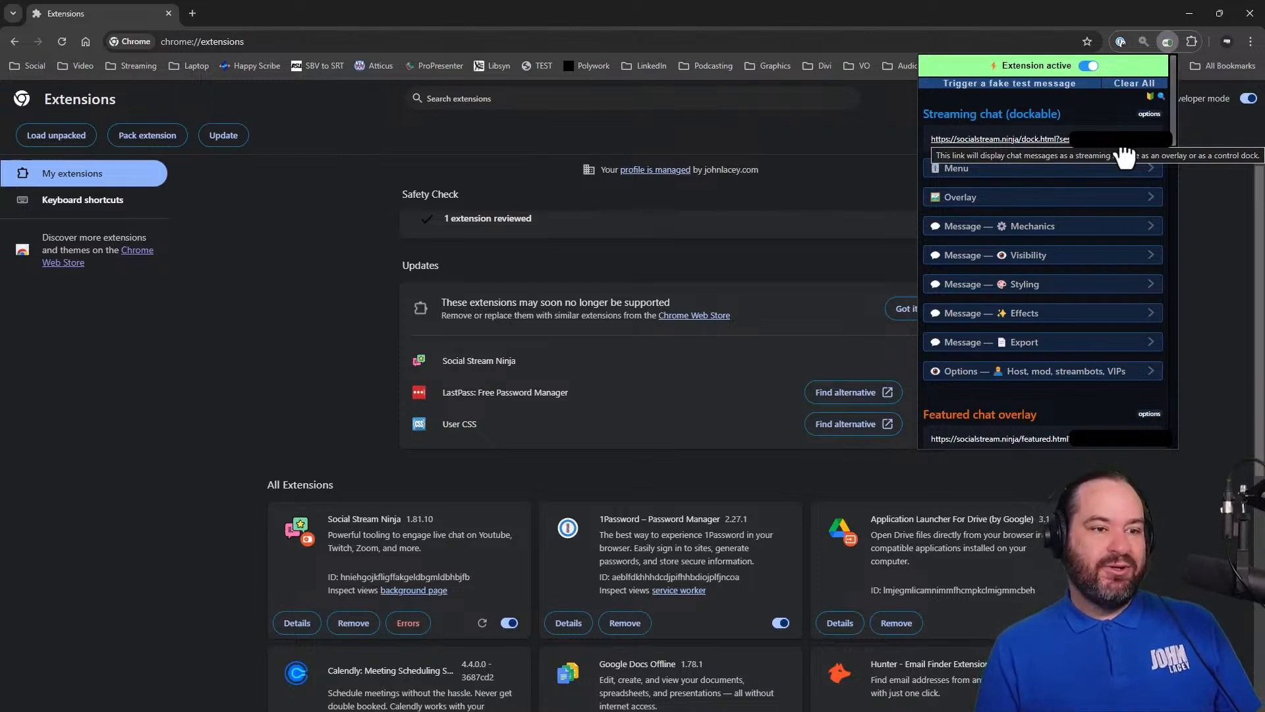
Step: Copy the Streaming chat (dockable) link address from Social Stream Ninja in the browser and return to OBS Studio
right_click(1121, 147)
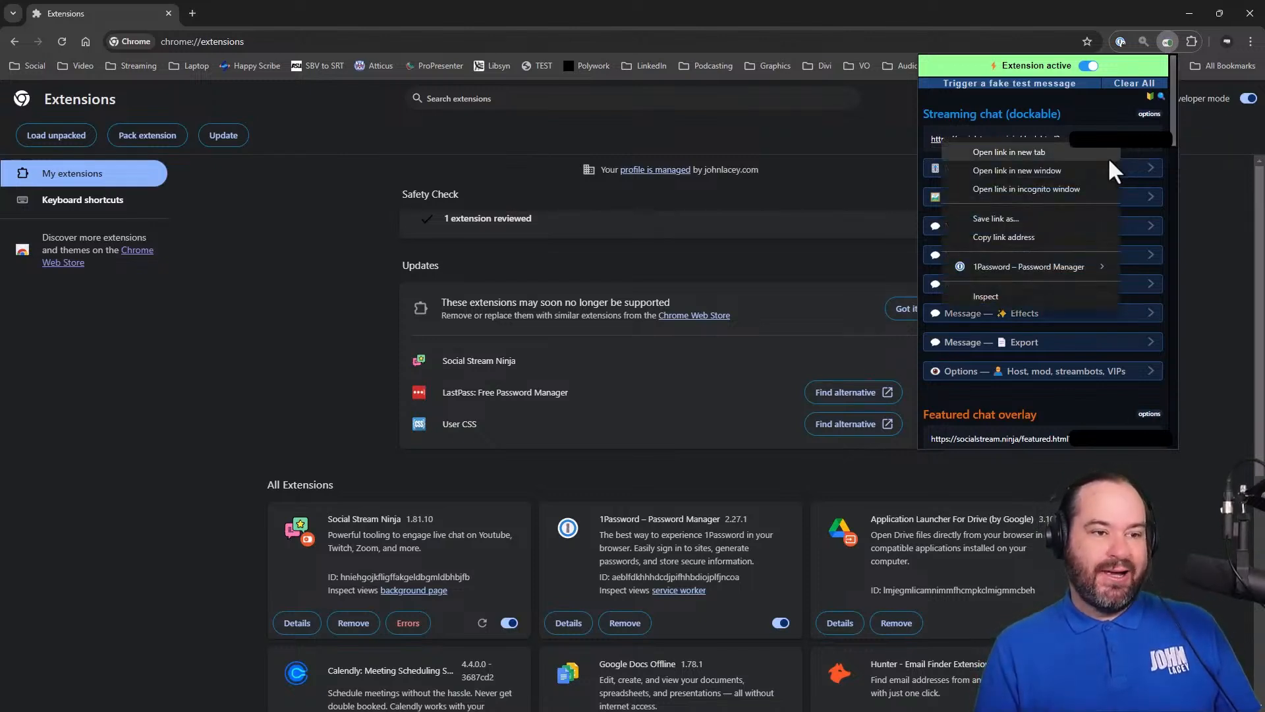
click(1093, 235)
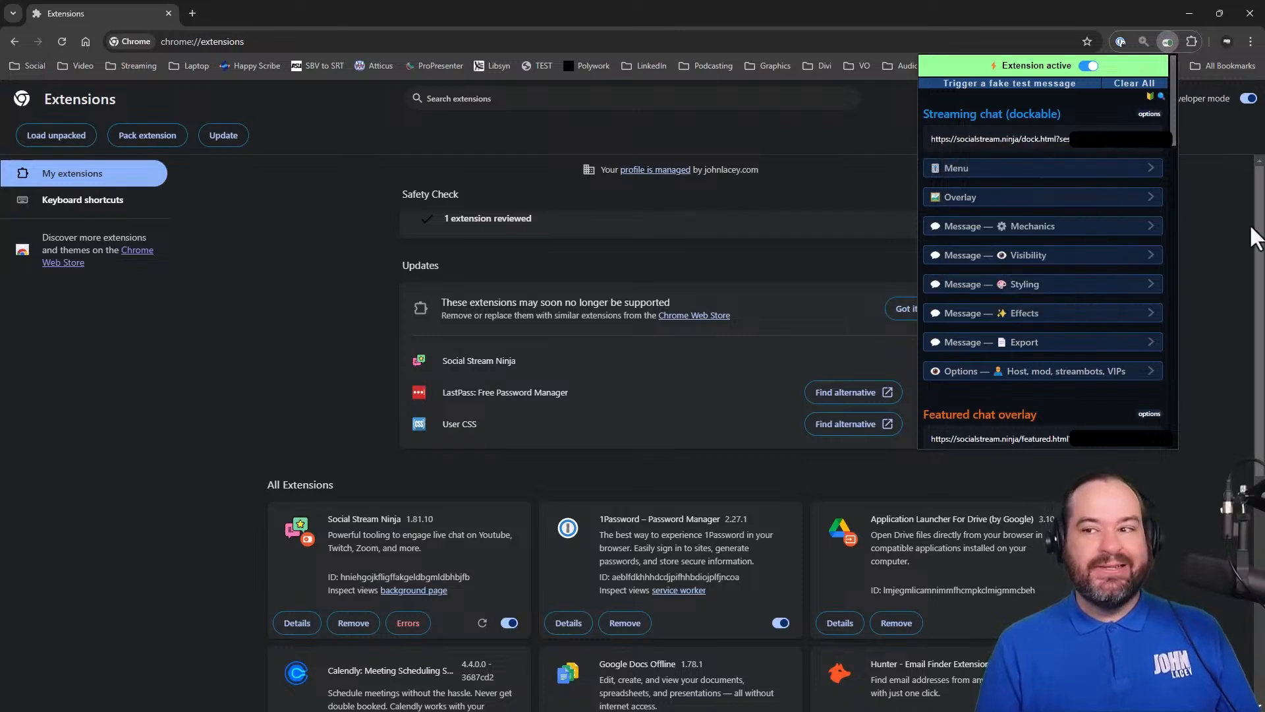
key(alt+Tab)
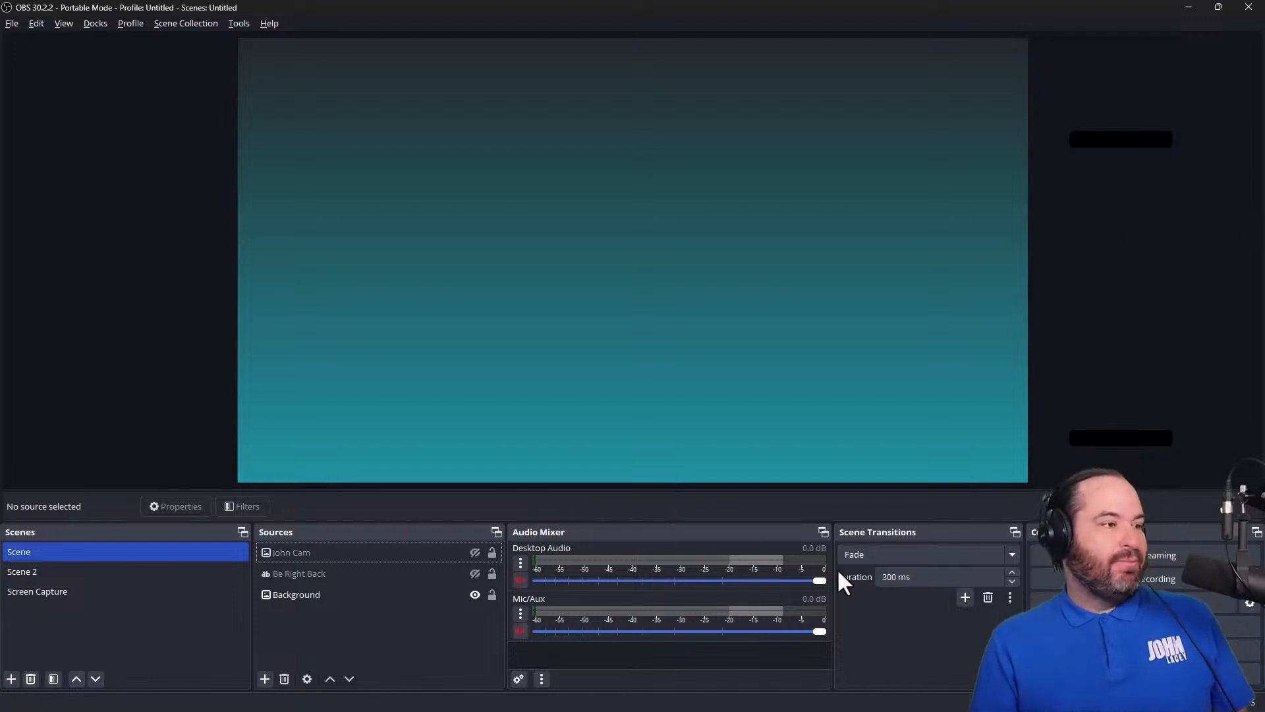
Step: Add a custom browser dock named Social Stream Ninja with the copied streaming chat link as its URL and apply it
click(100, 24)
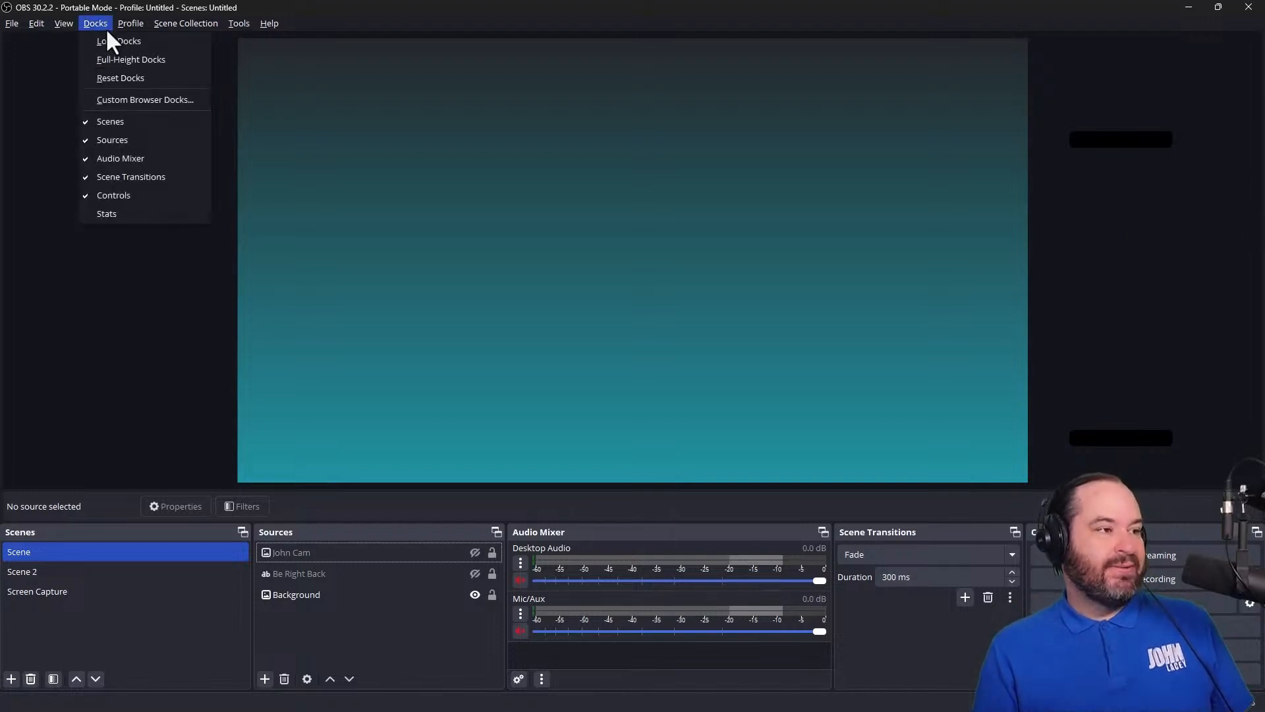
click(135, 99)
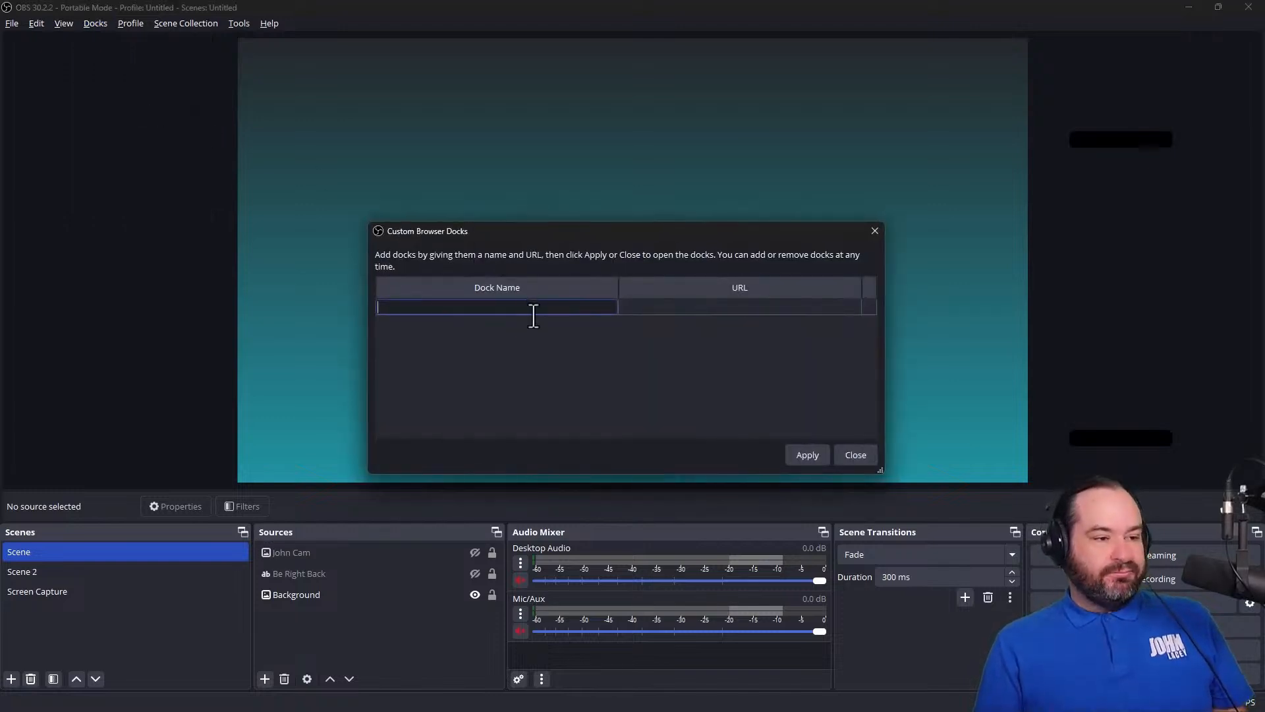
text(Social)
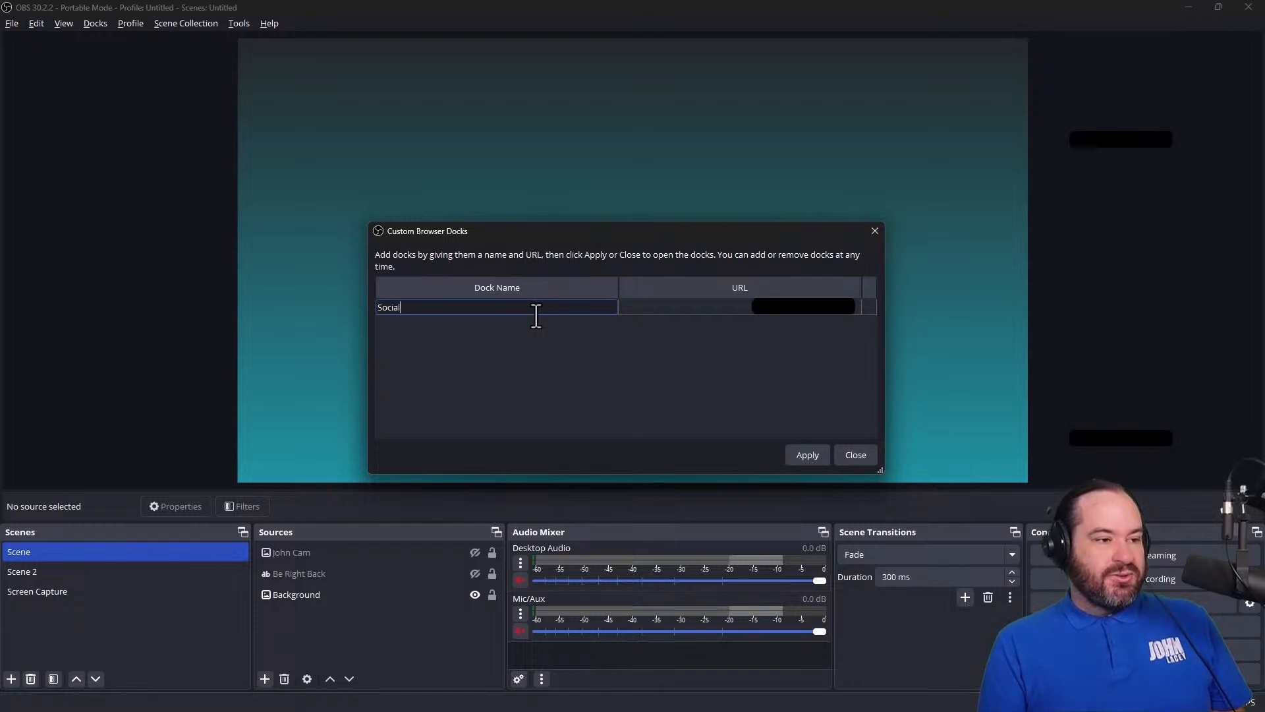
text( Stream Ninj)
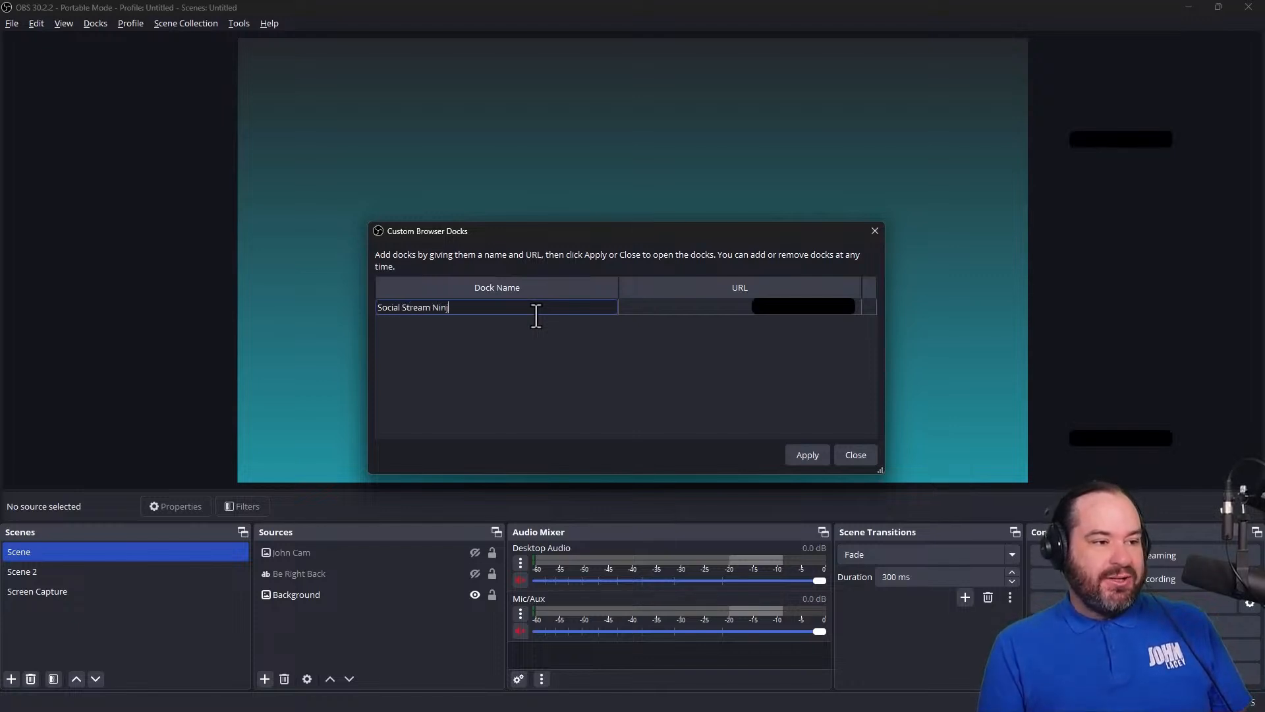
text(a)
key(Tab)
key(ctrl+v)
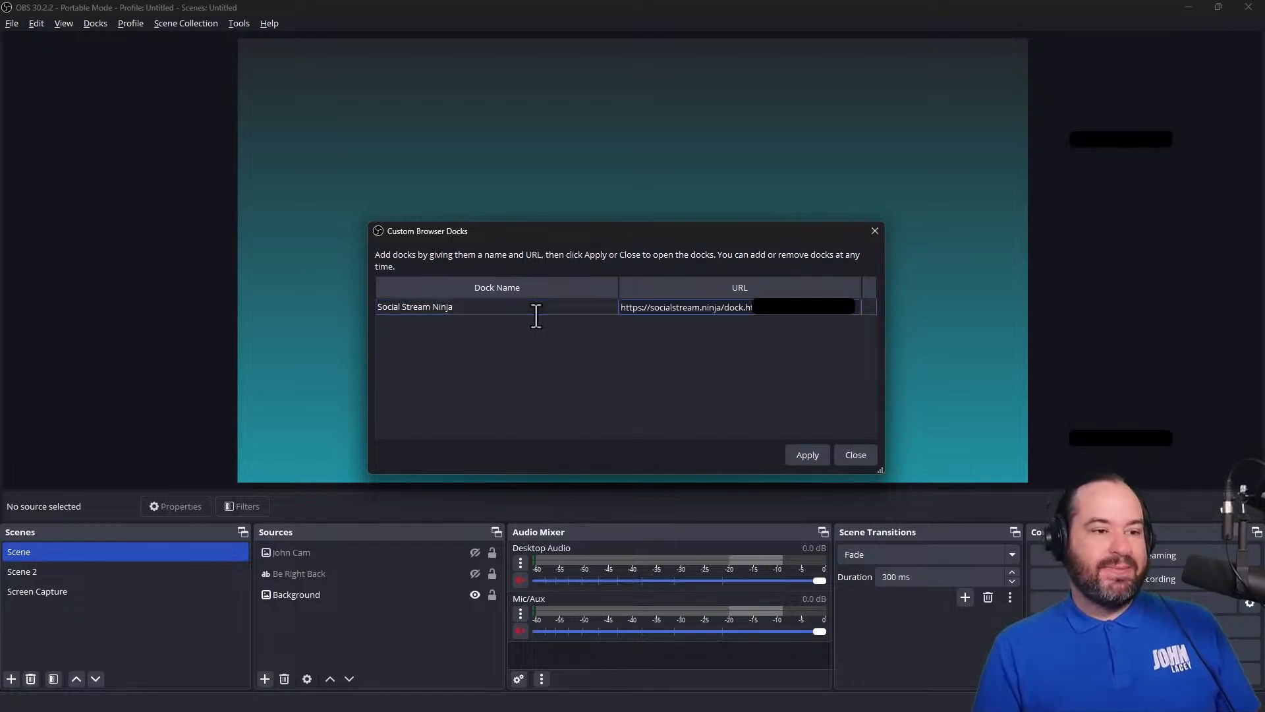
click(797, 460)
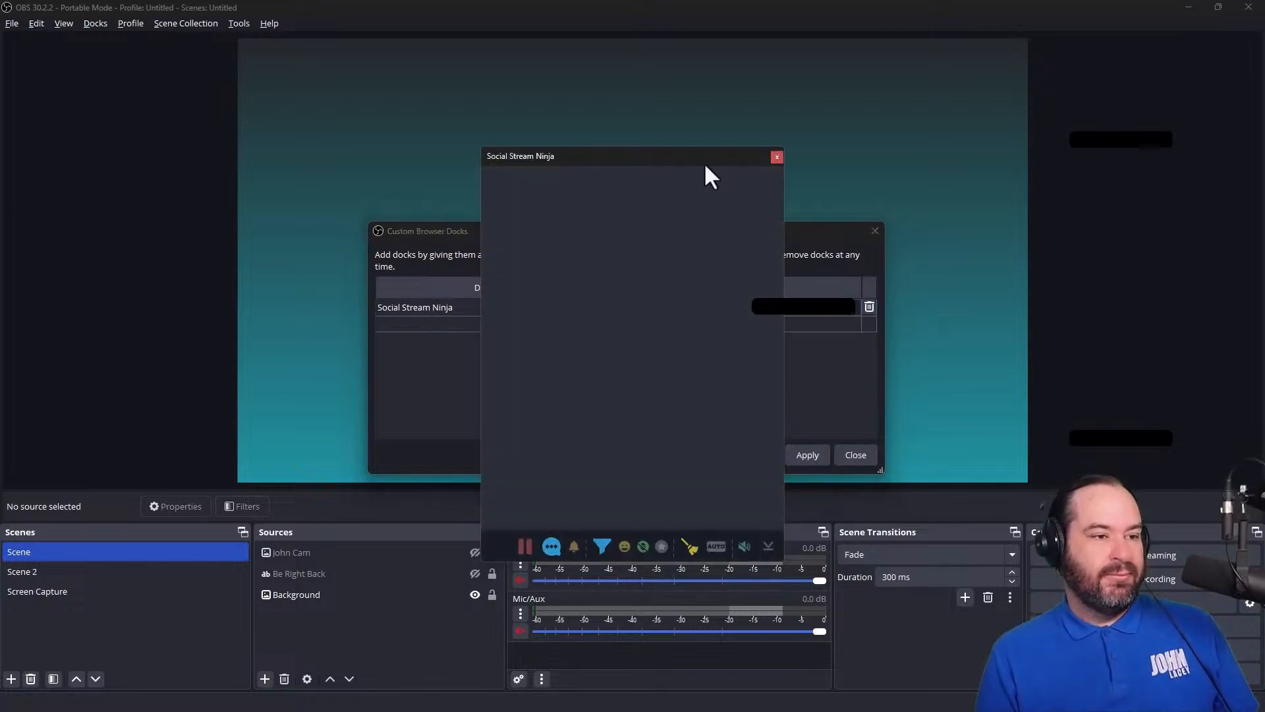
Step: Allow obs-browser-page.exe through Windows Firewall and dock the Social Stream Ninja panel along the left side of the preview
drag(704, 159, 56, 62)
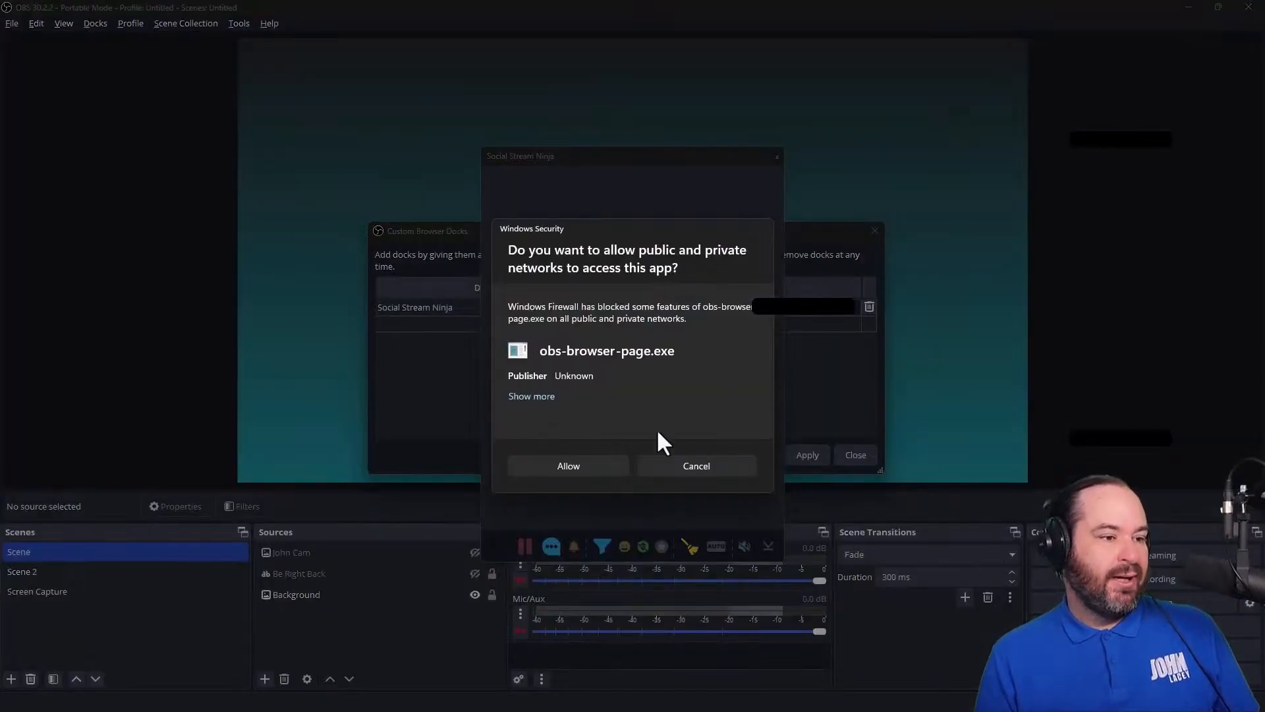
click(588, 464)
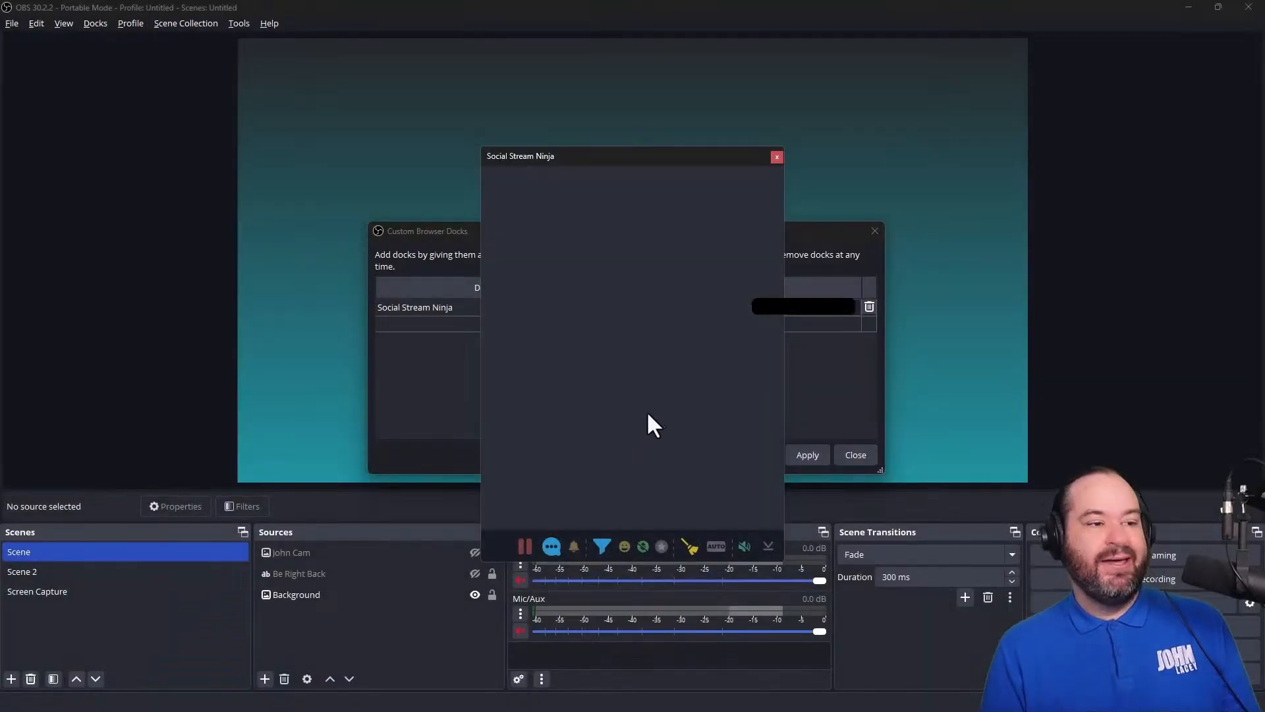
drag(709, 162, 198, 52)
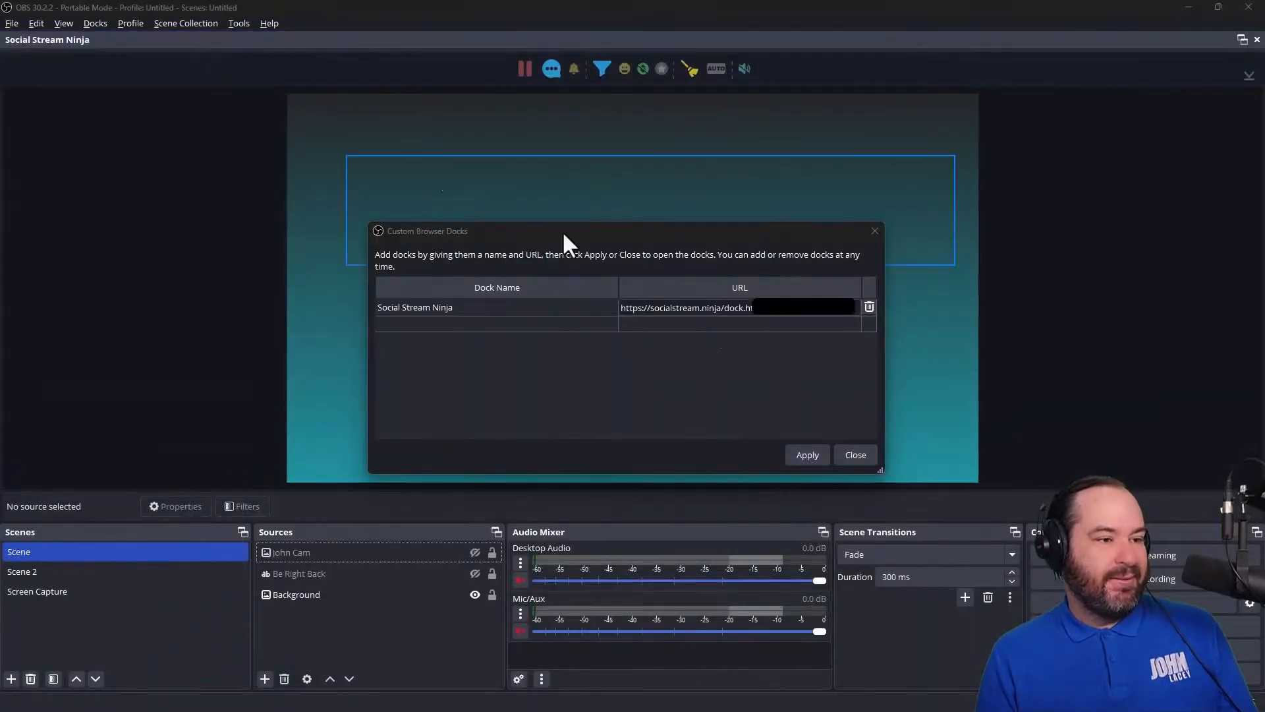
click(855, 455)
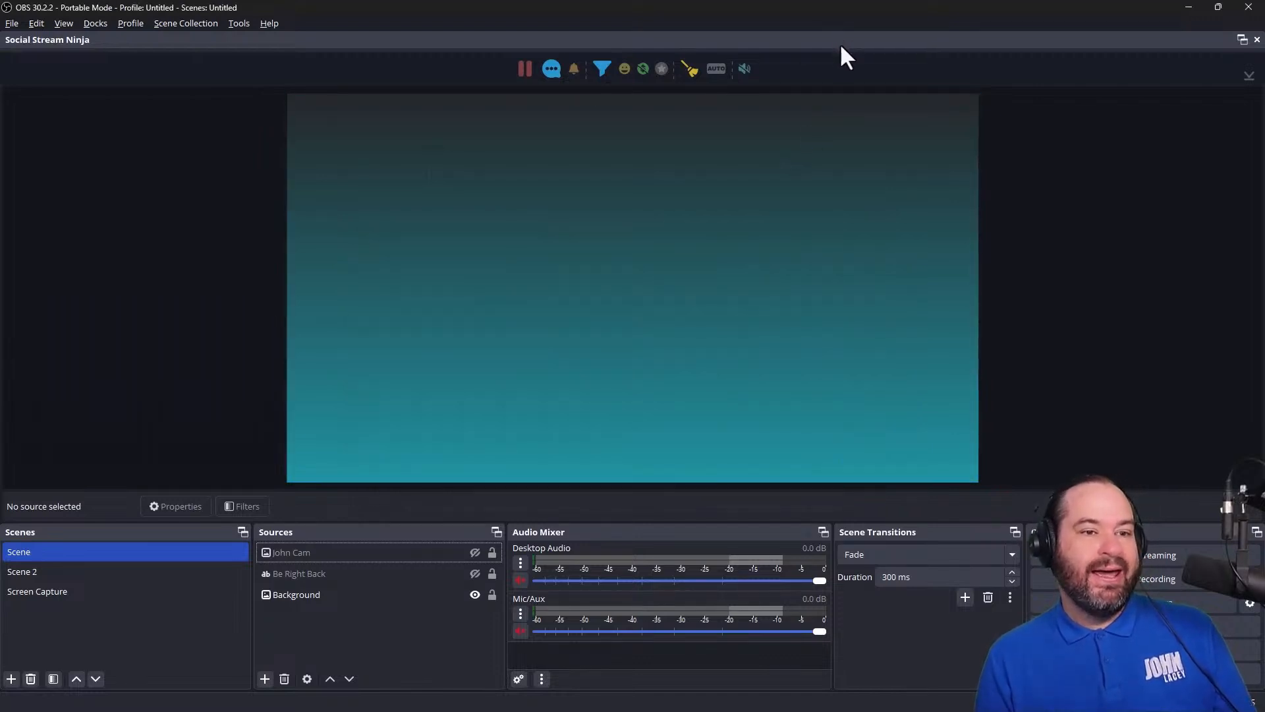
drag(840, 42, 308, 249)
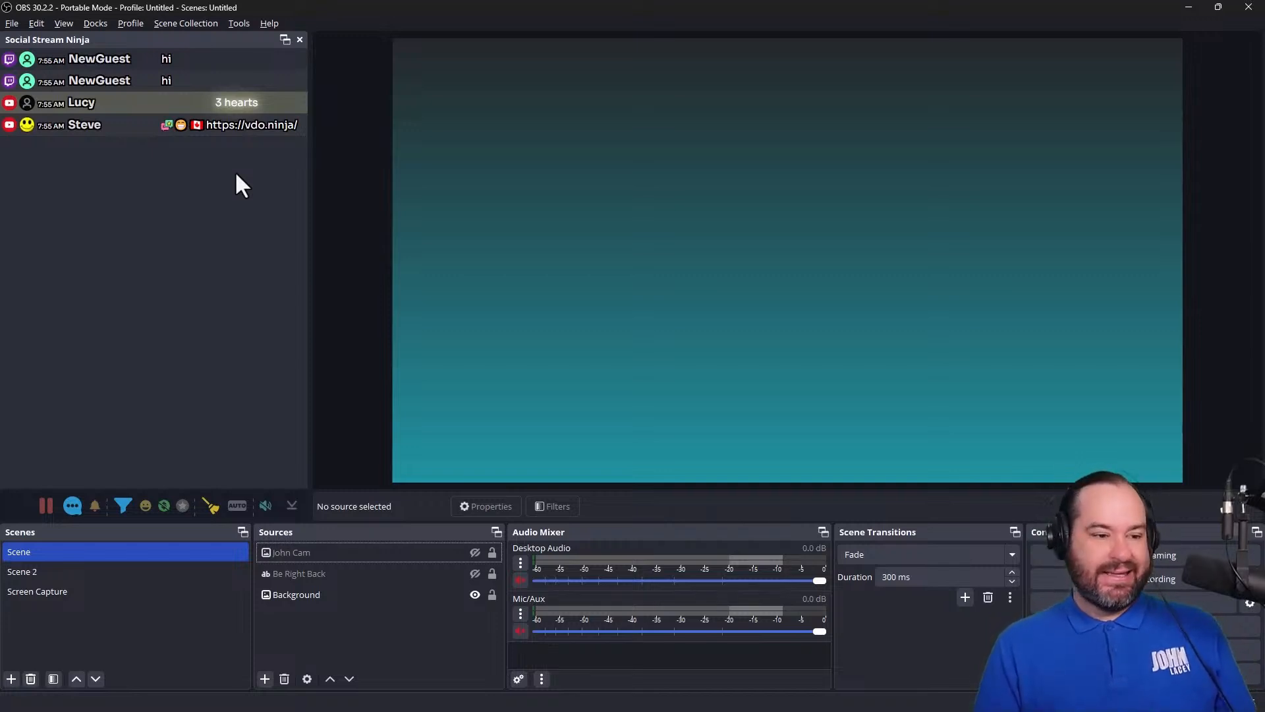
Step: Add a new Browser source named All Chat to the scene
click(270, 678)
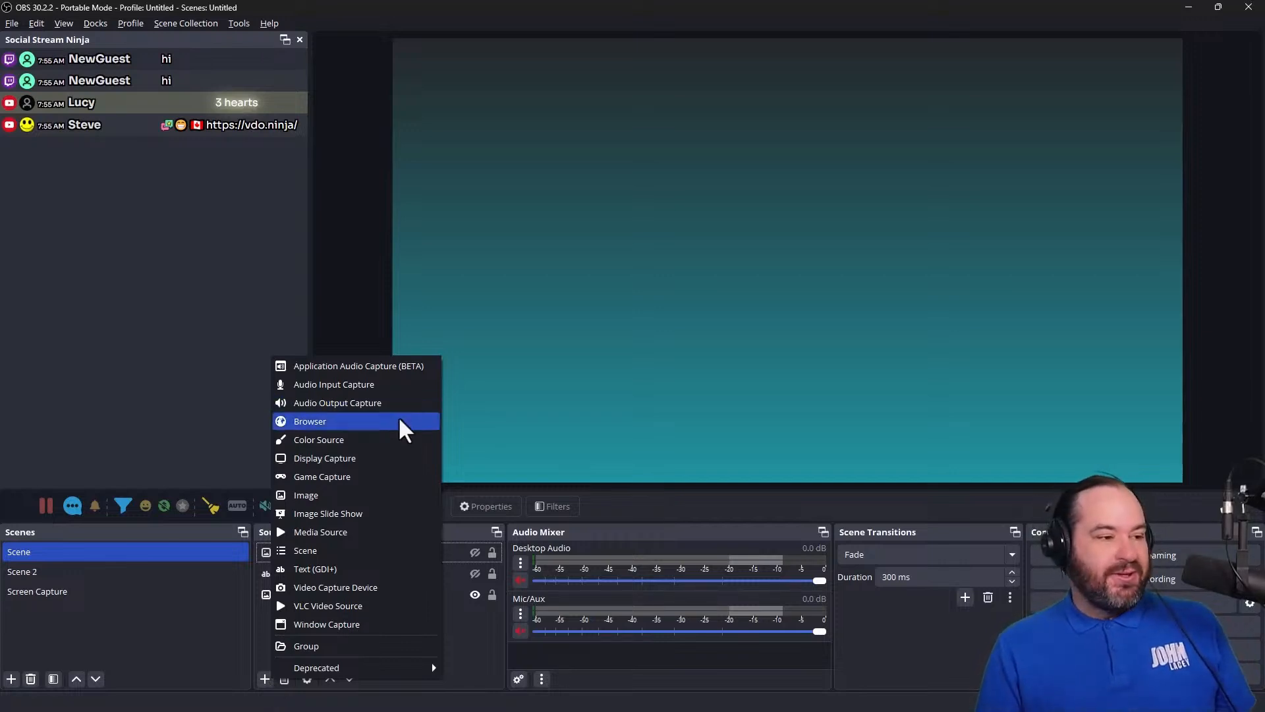
click(470, 622)
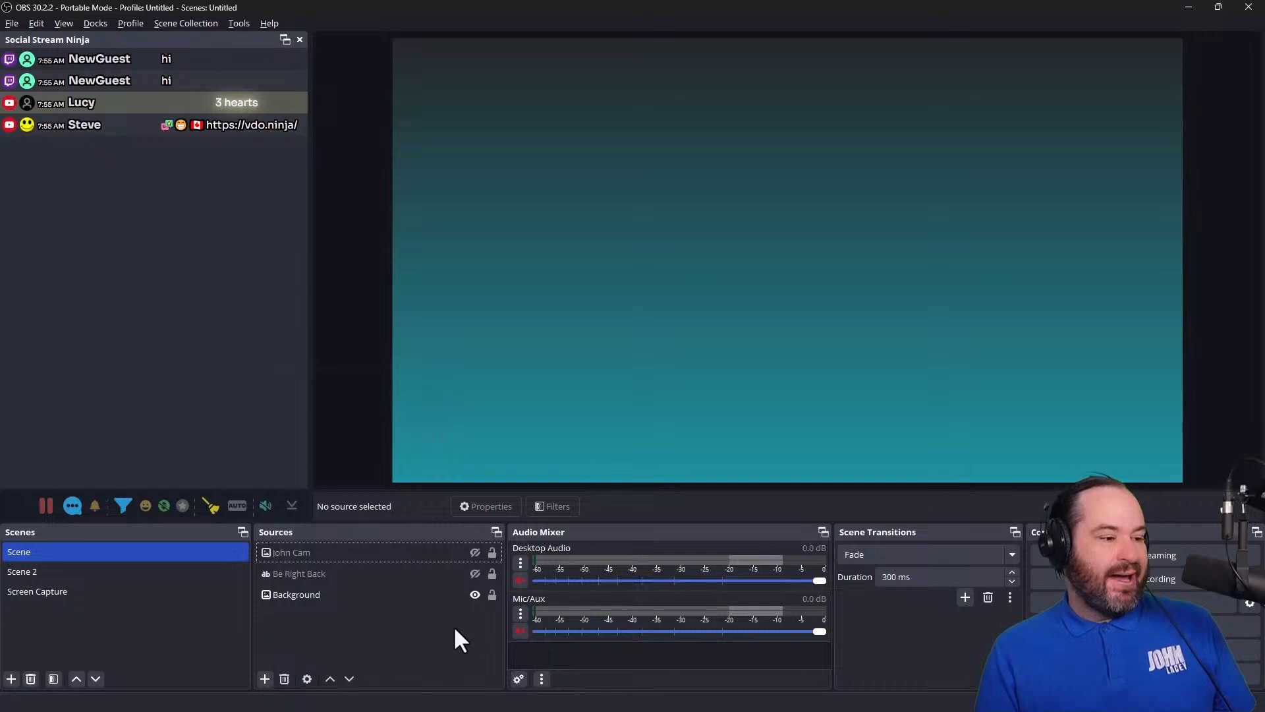
click(266, 680)
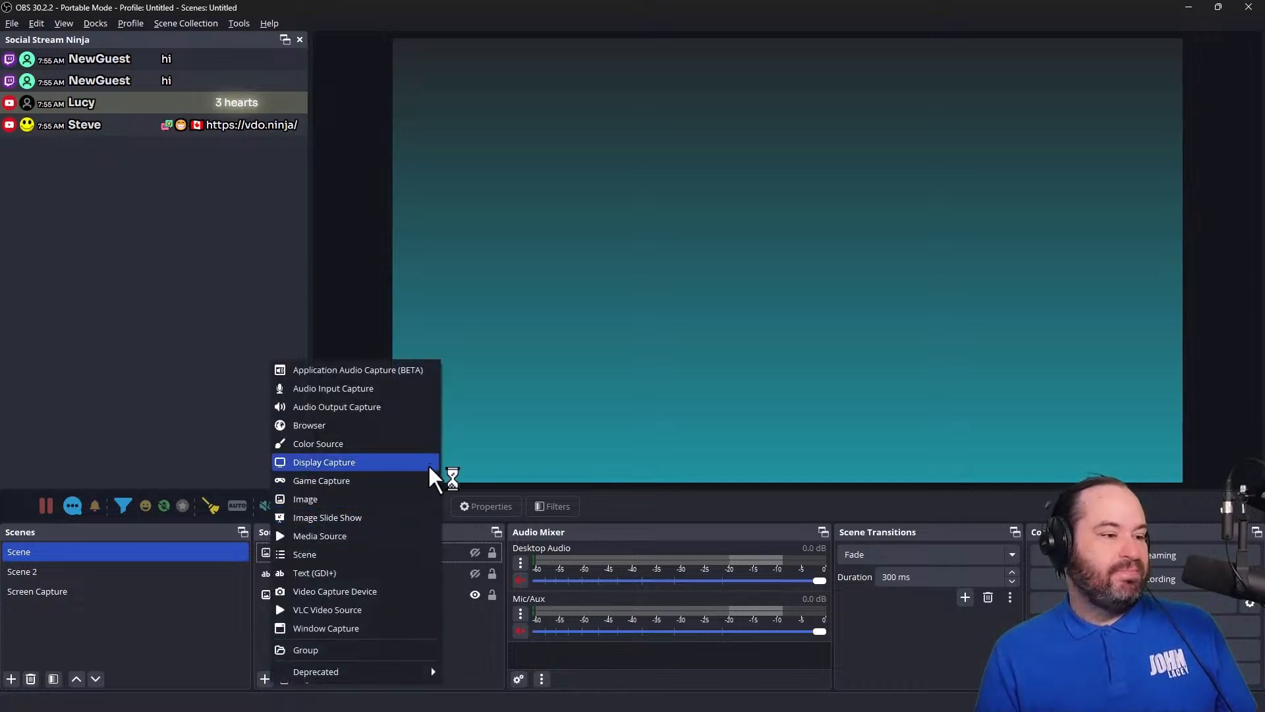
click(428, 427)
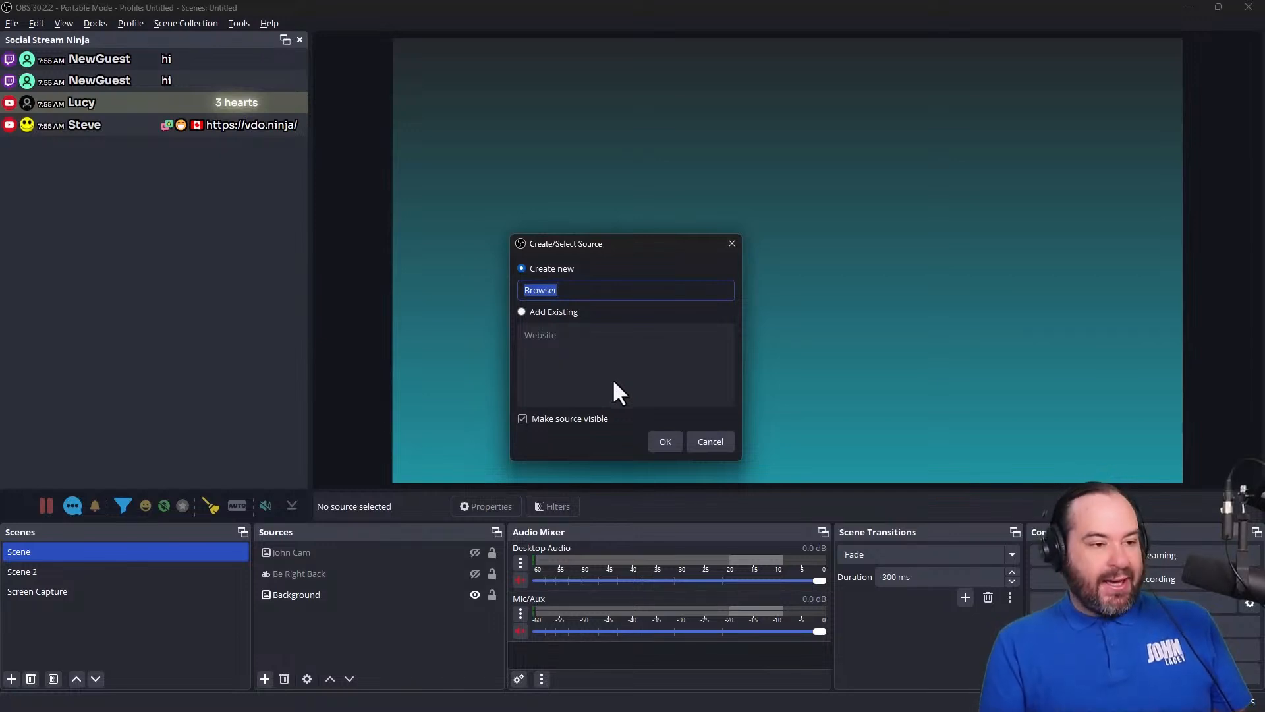
text(All Chat)
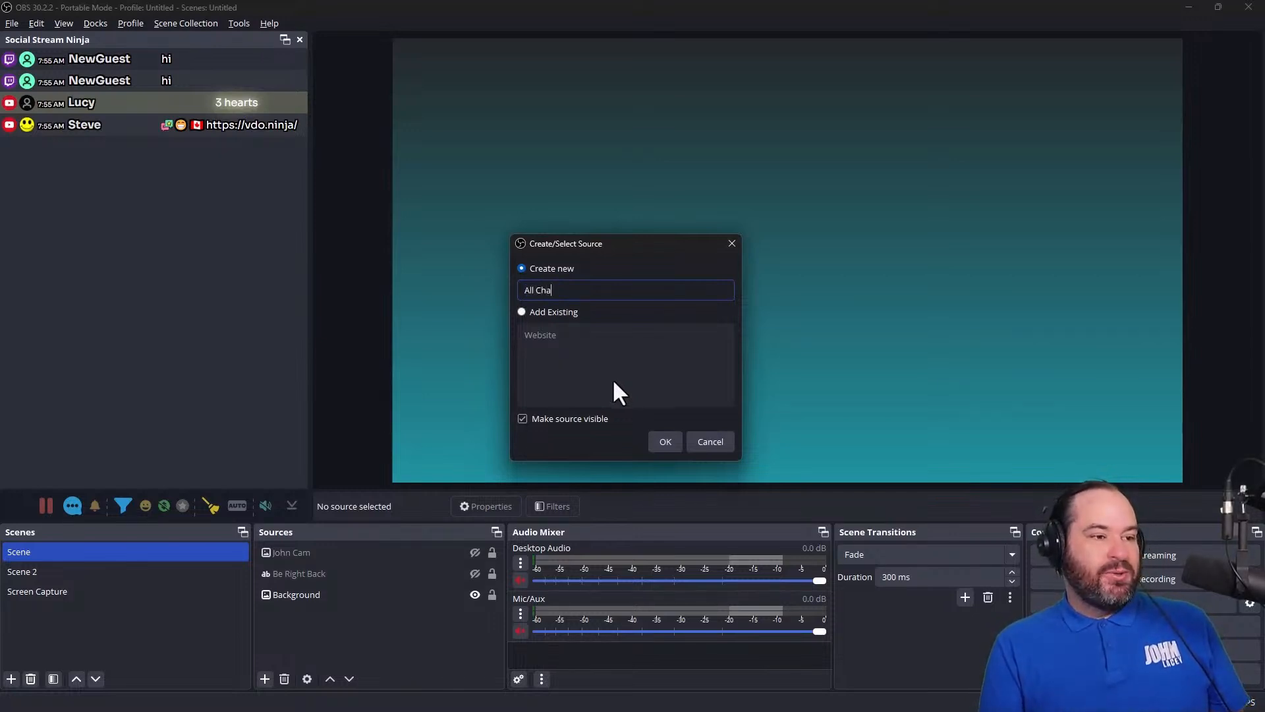
click(678, 435)
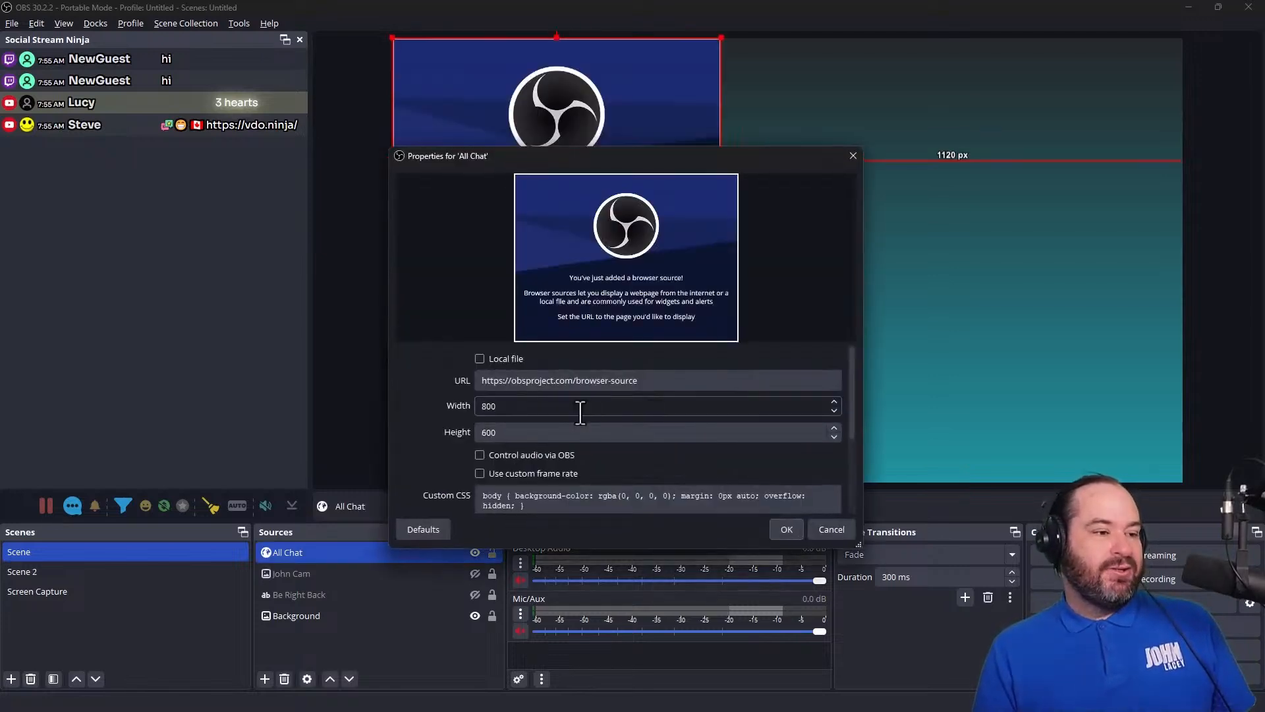
Step: Set the All Chat browser source to a width of 1920 and a height of 1080
double_click(581, 413)
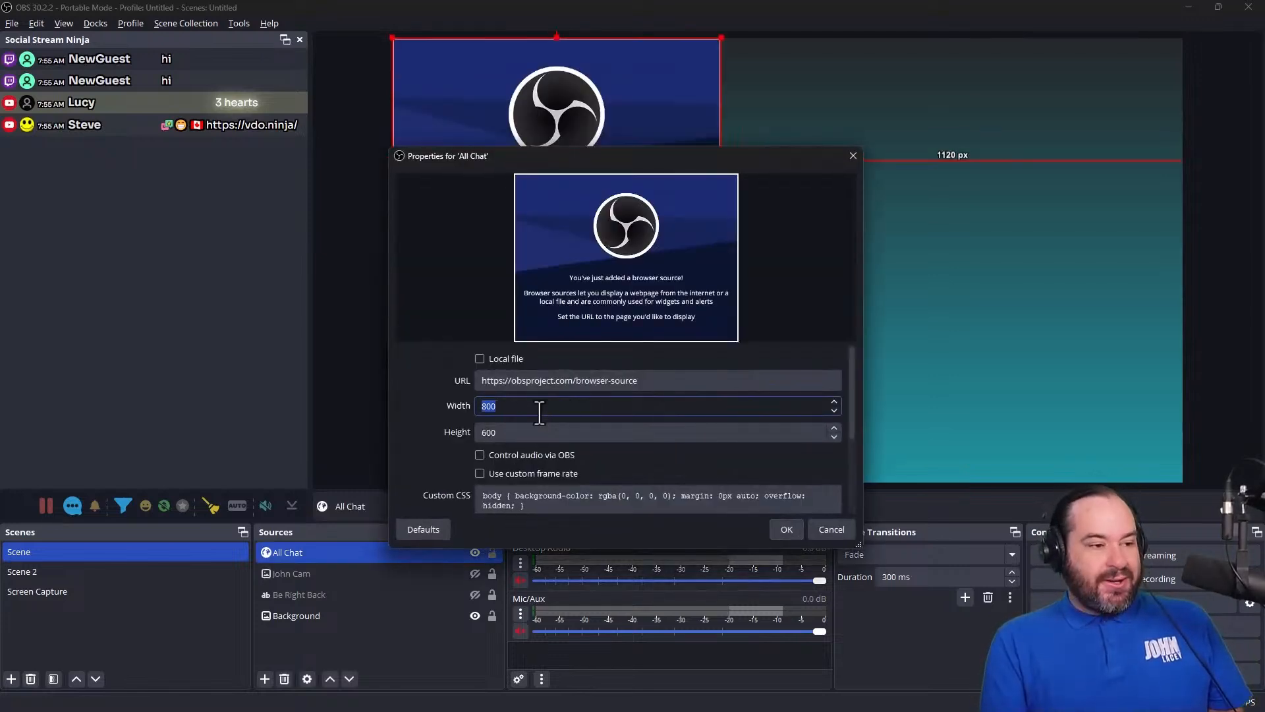
text(1920)
key(Tab)
text(1080)
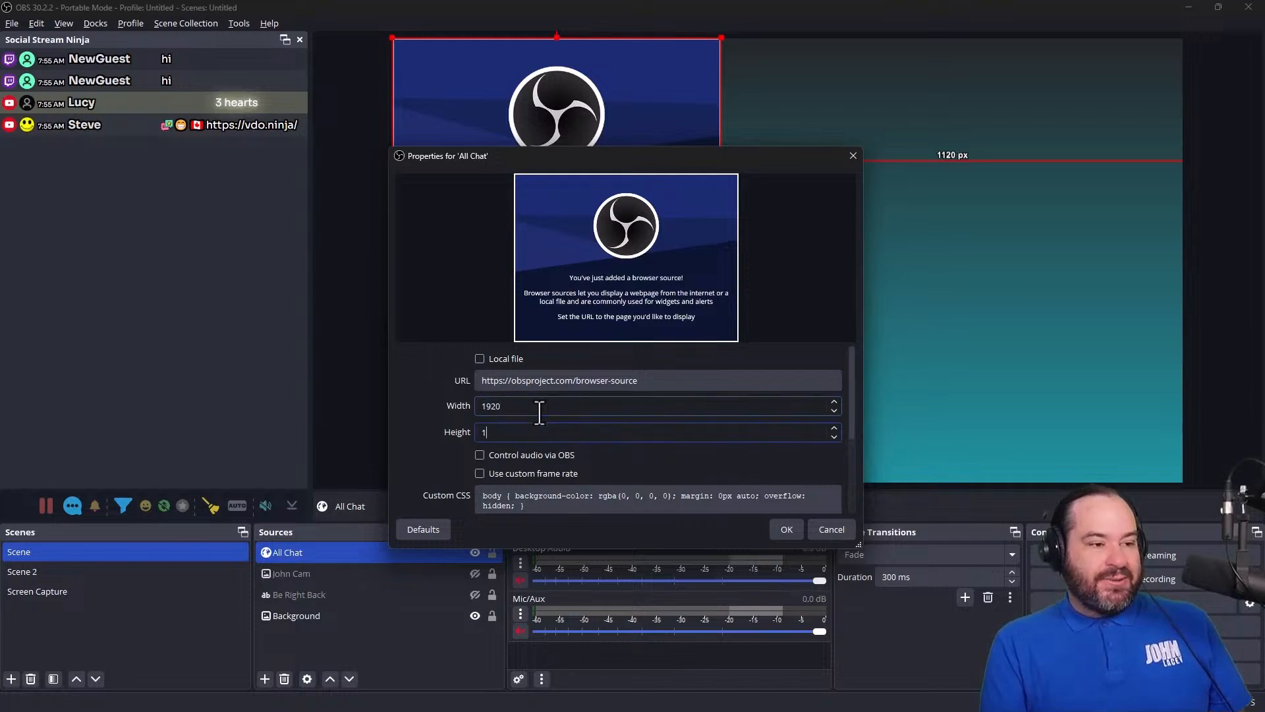
key(Tab)
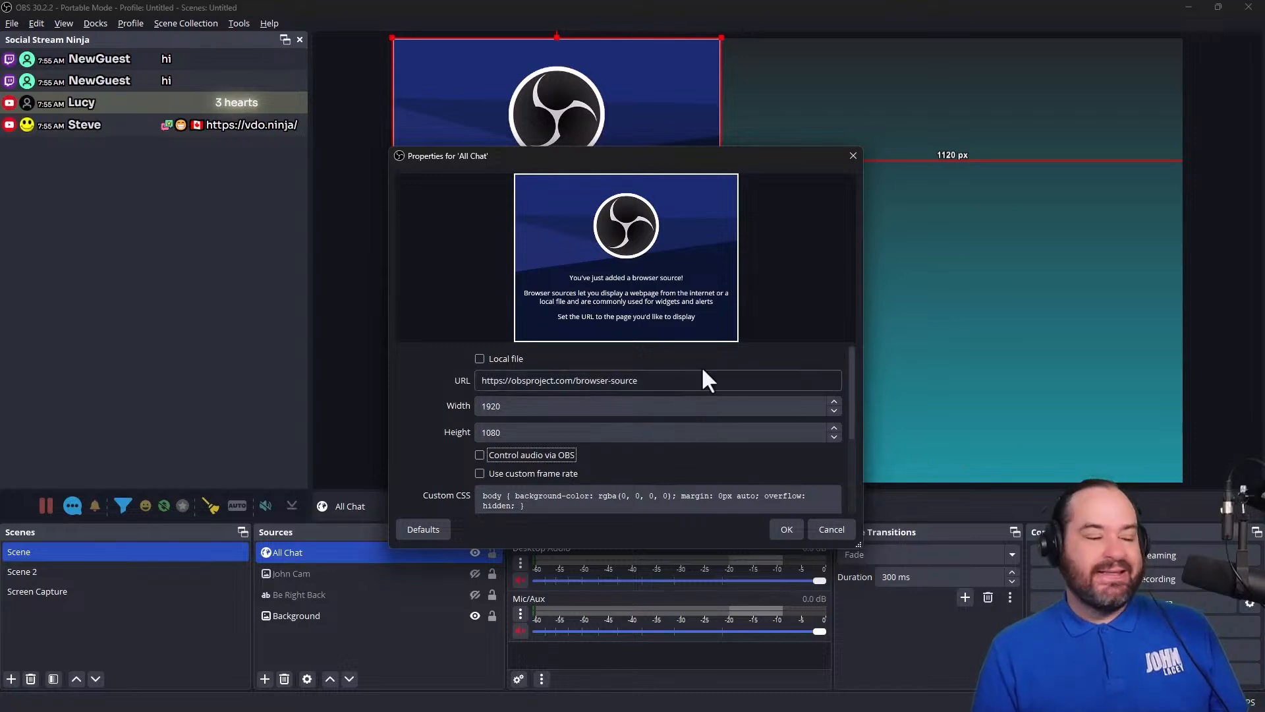
Step: Replace the All Chat source's URL with the copied Social Stream Ninja dock link and confirm its properties
drag(701, 380, 422, 378)
key(ctrl+v)
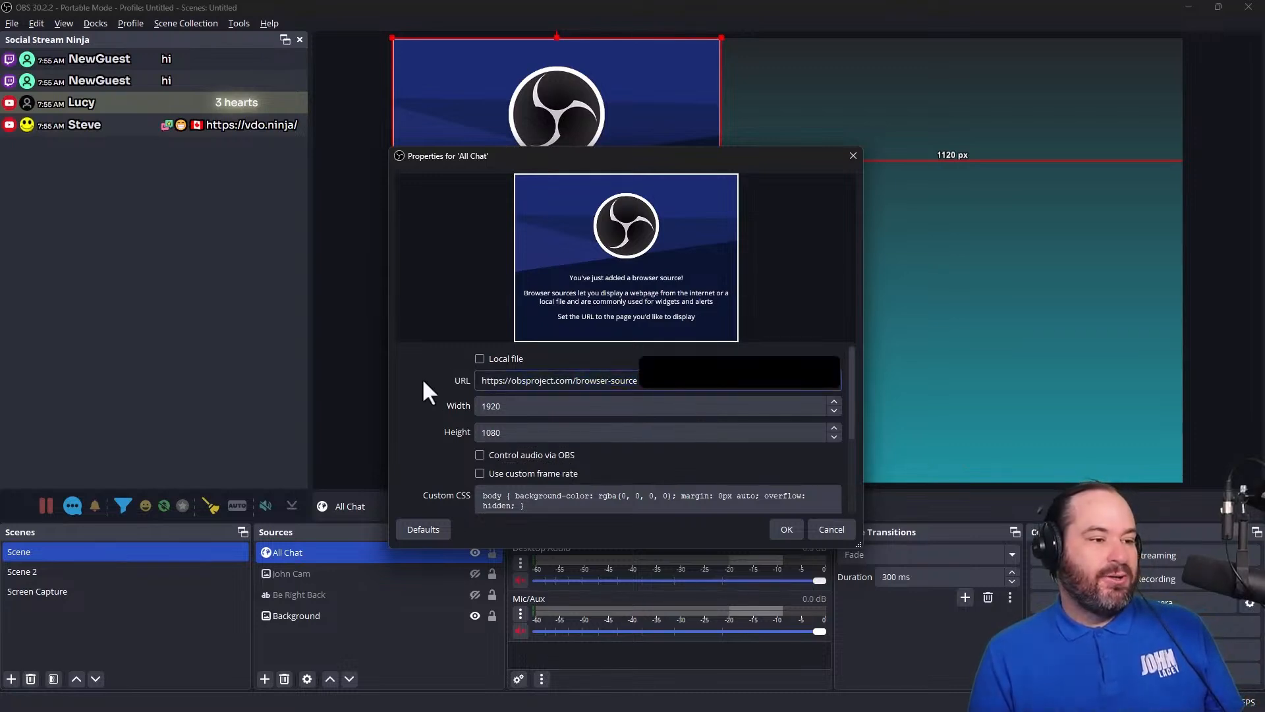
triple_click(558, 390)
key(ctrl+v)
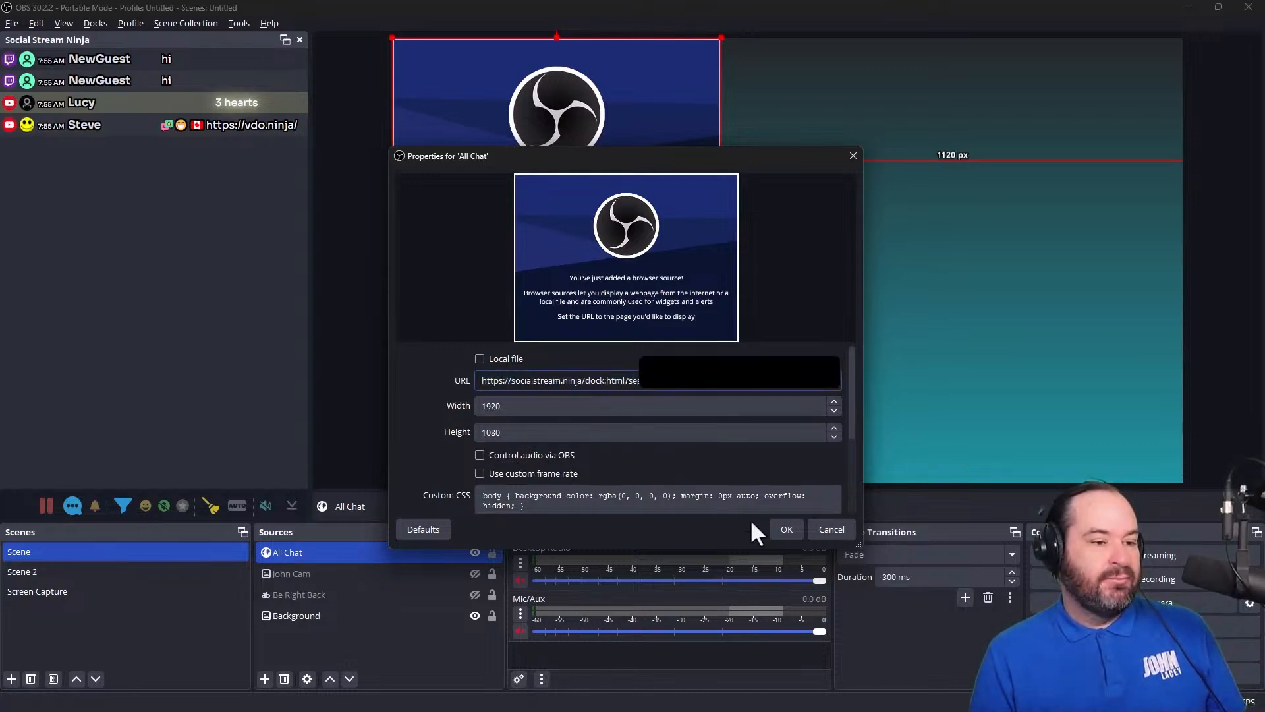
scroll(808, 464, down, 3)
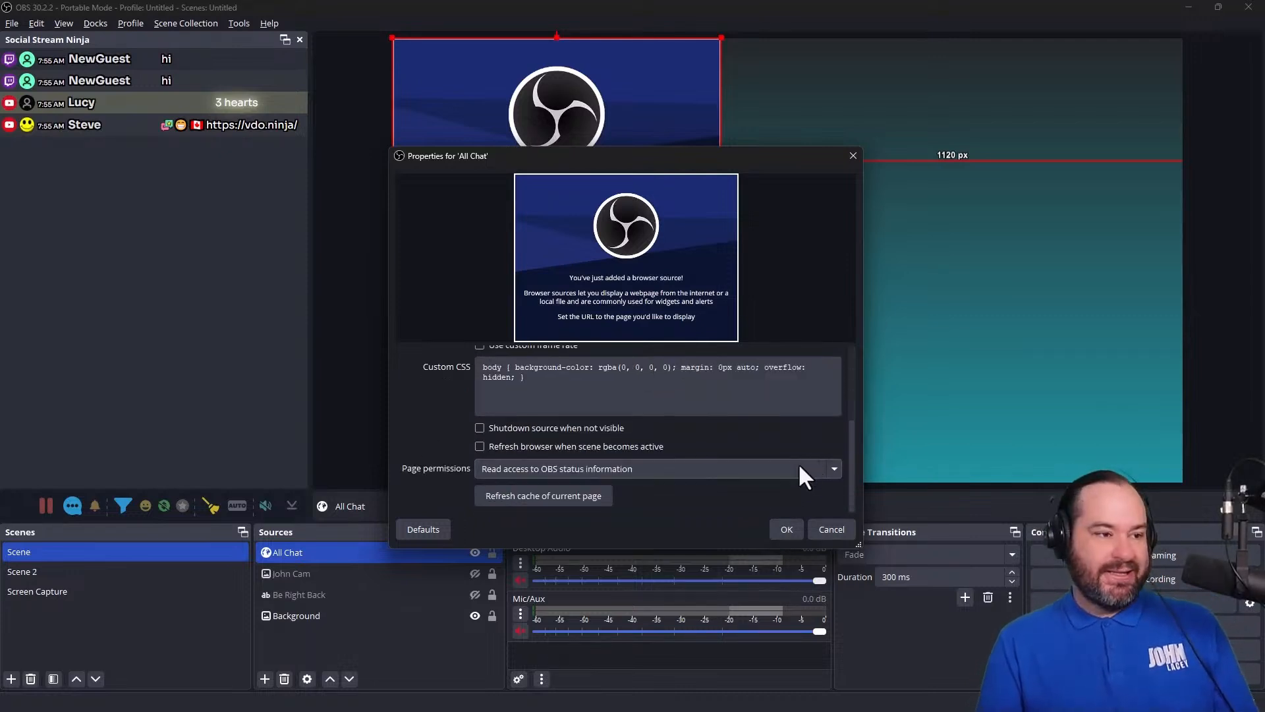
click(787, 529)
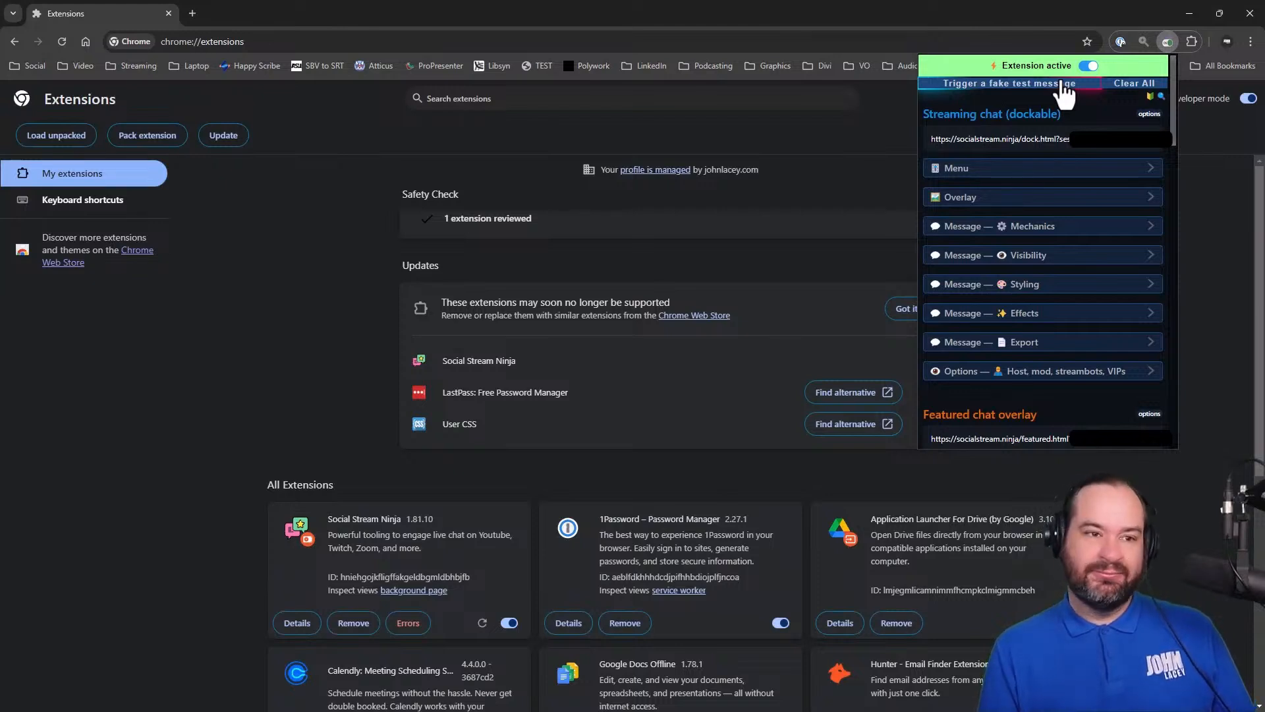
Step: Trigger fake test messages from Social Stream Ninja in the browser and copy its Featured chat overlay link address
click(1063, 84)
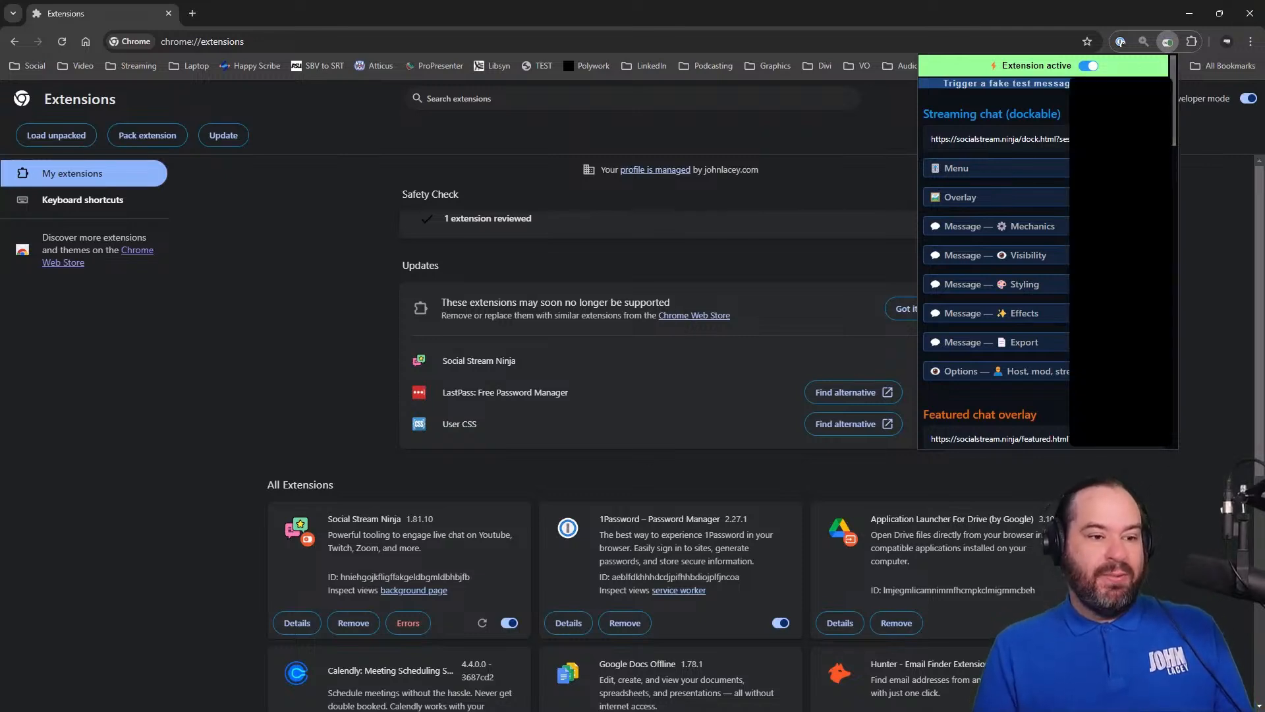
scroll(997, 264, down, 4)
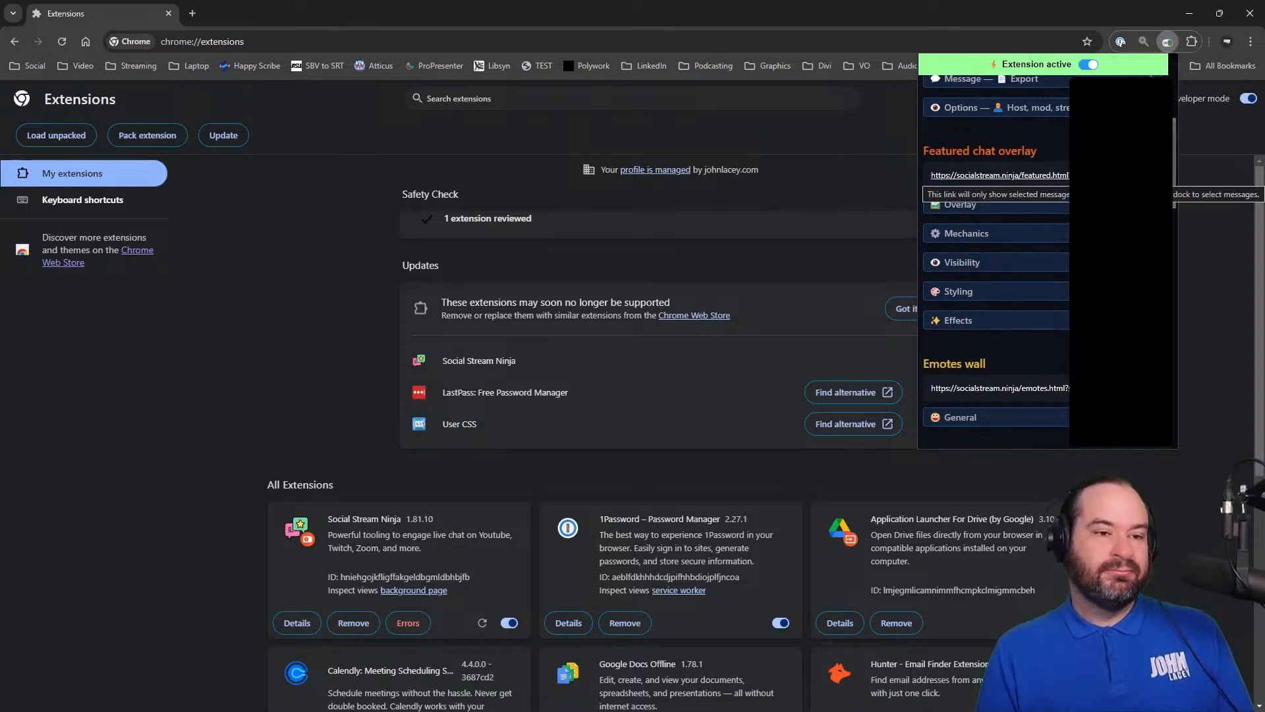
right_click(959, 176)
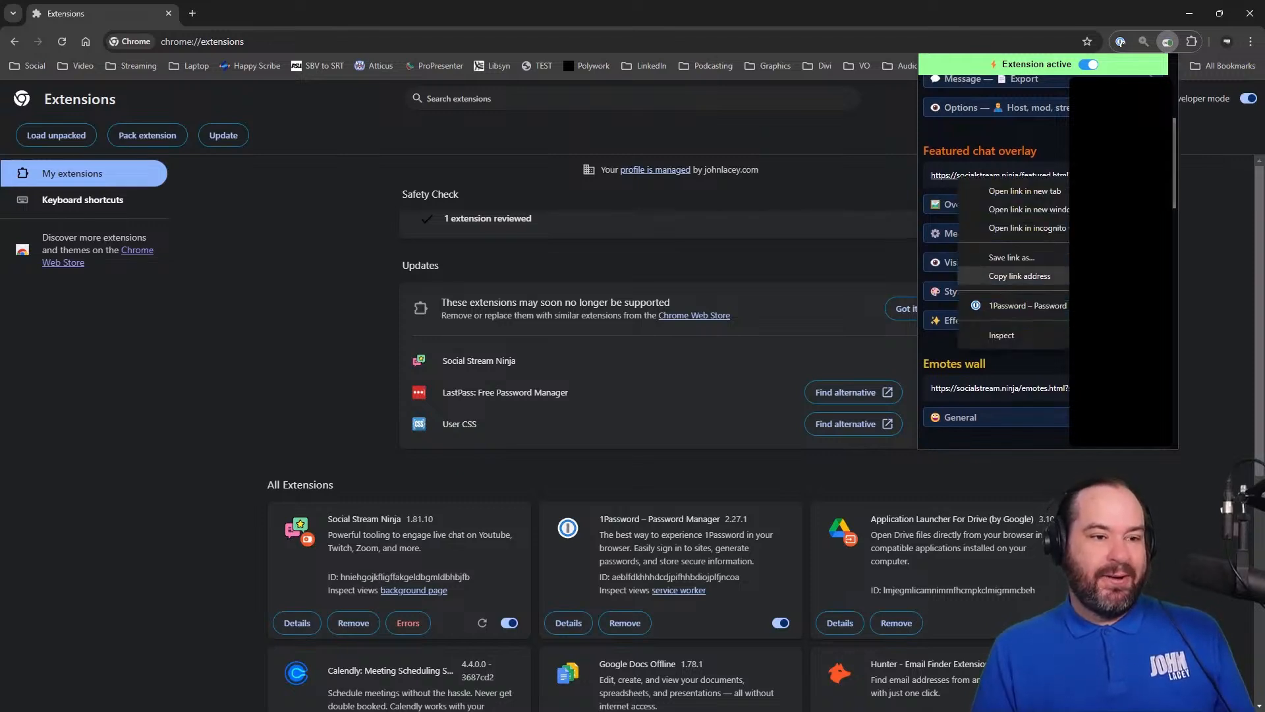
click(1019, 275)
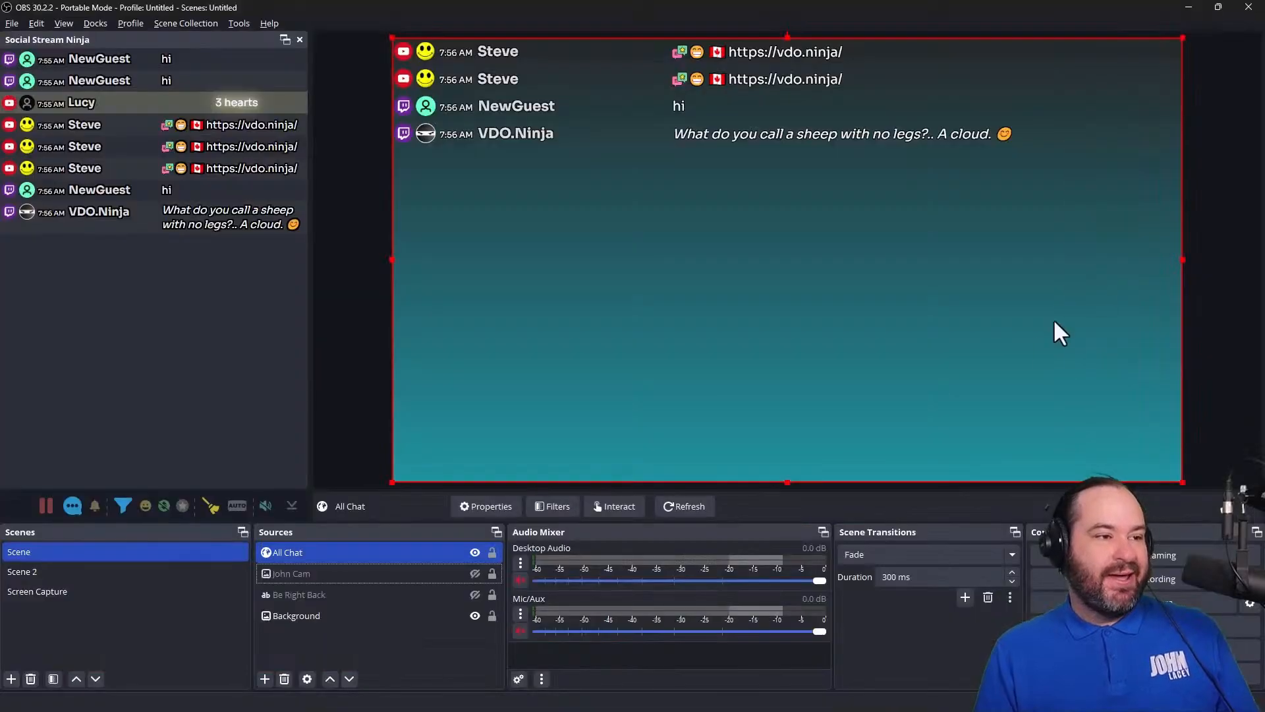
Step: Replace the All Chat source's URL with the copied Featured chat overlay link and confirm its properties
double_click(430, 552)
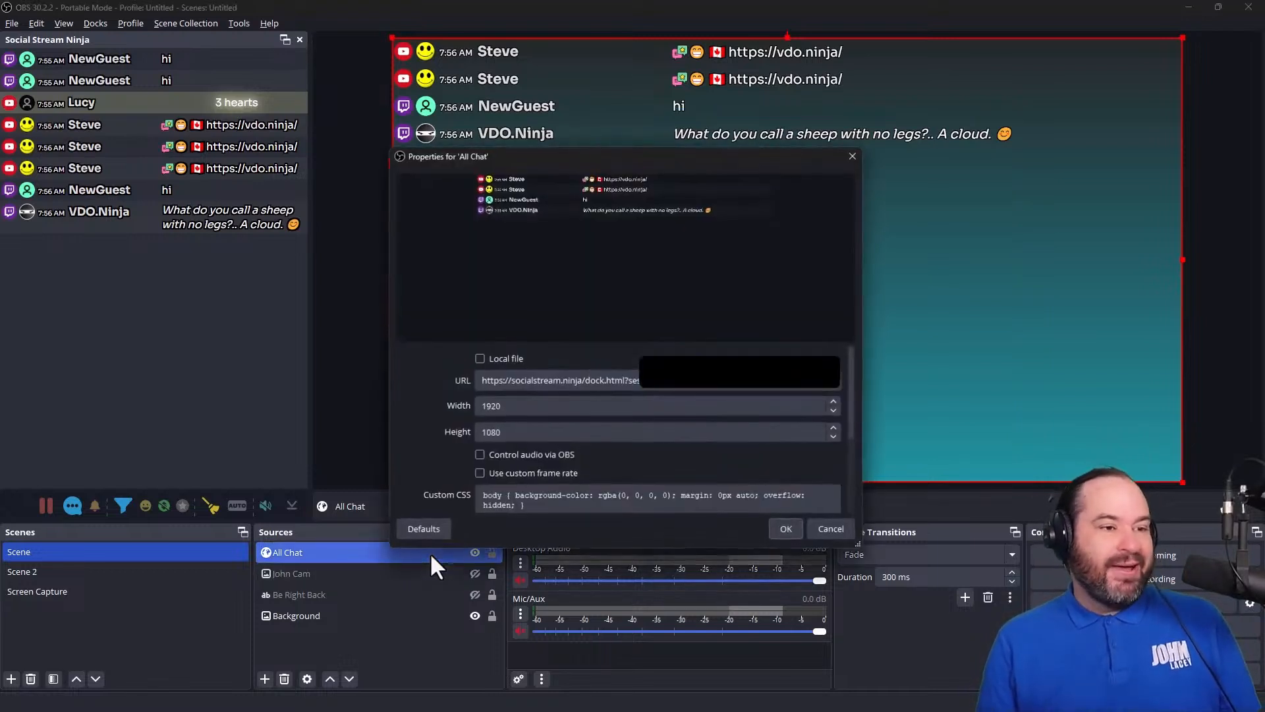
triple_click(646, 385)
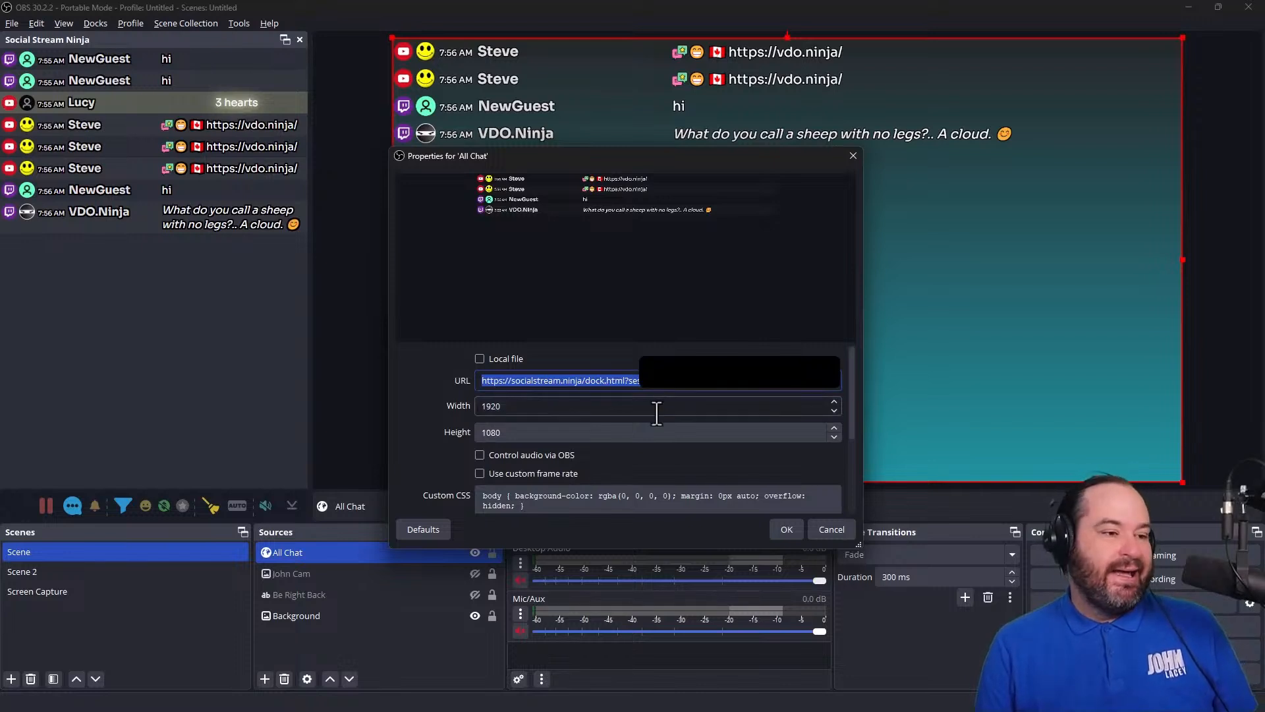
key(ctrl+v)
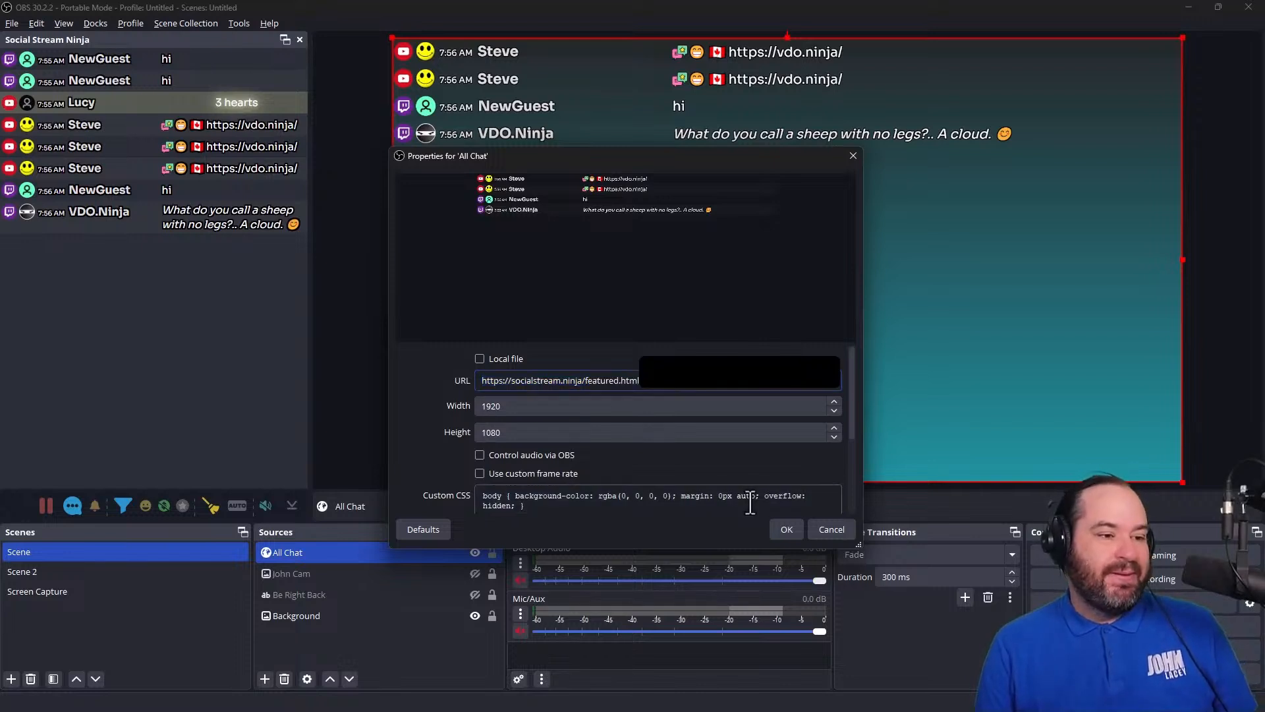
click(788, 529)
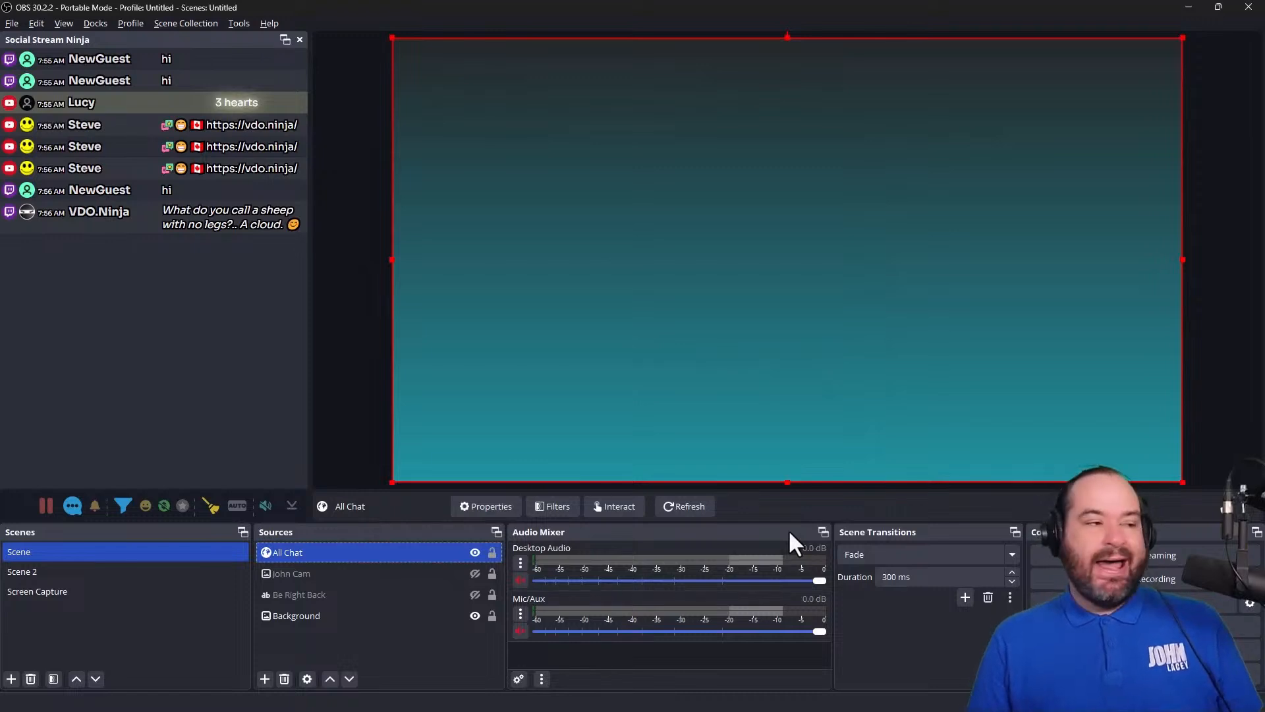
click(207, 226)
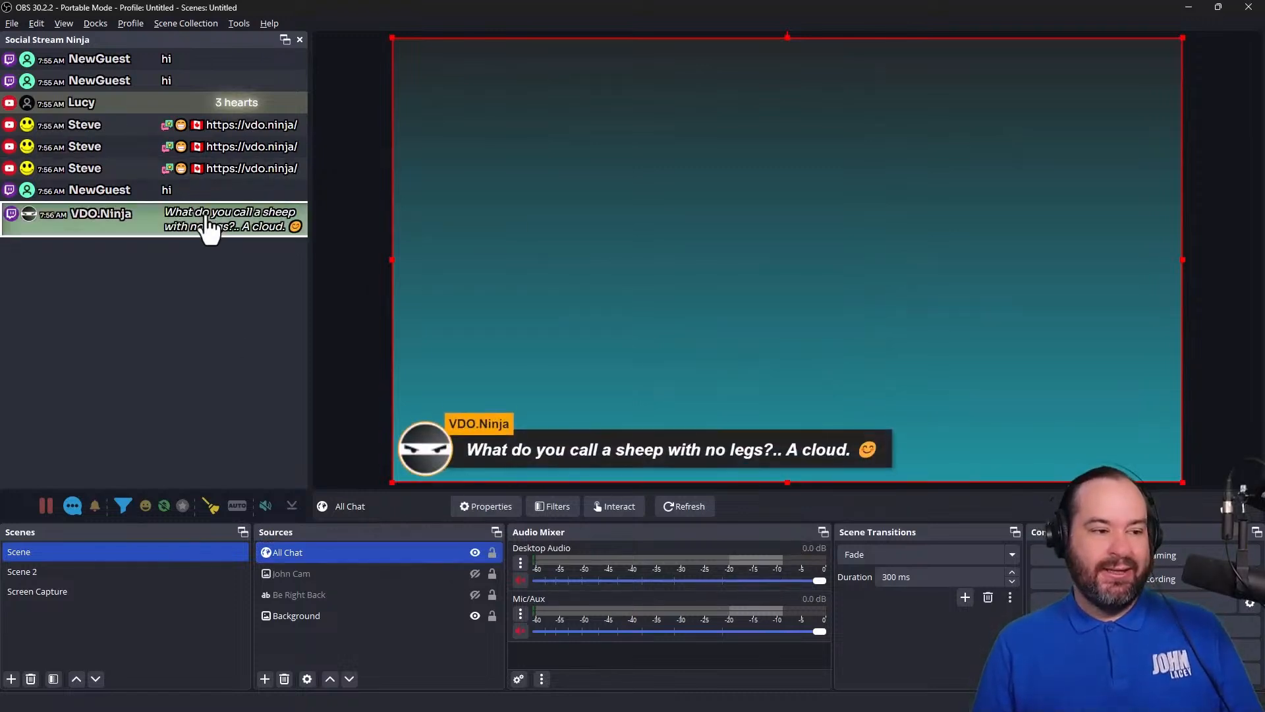
click(212, 173)
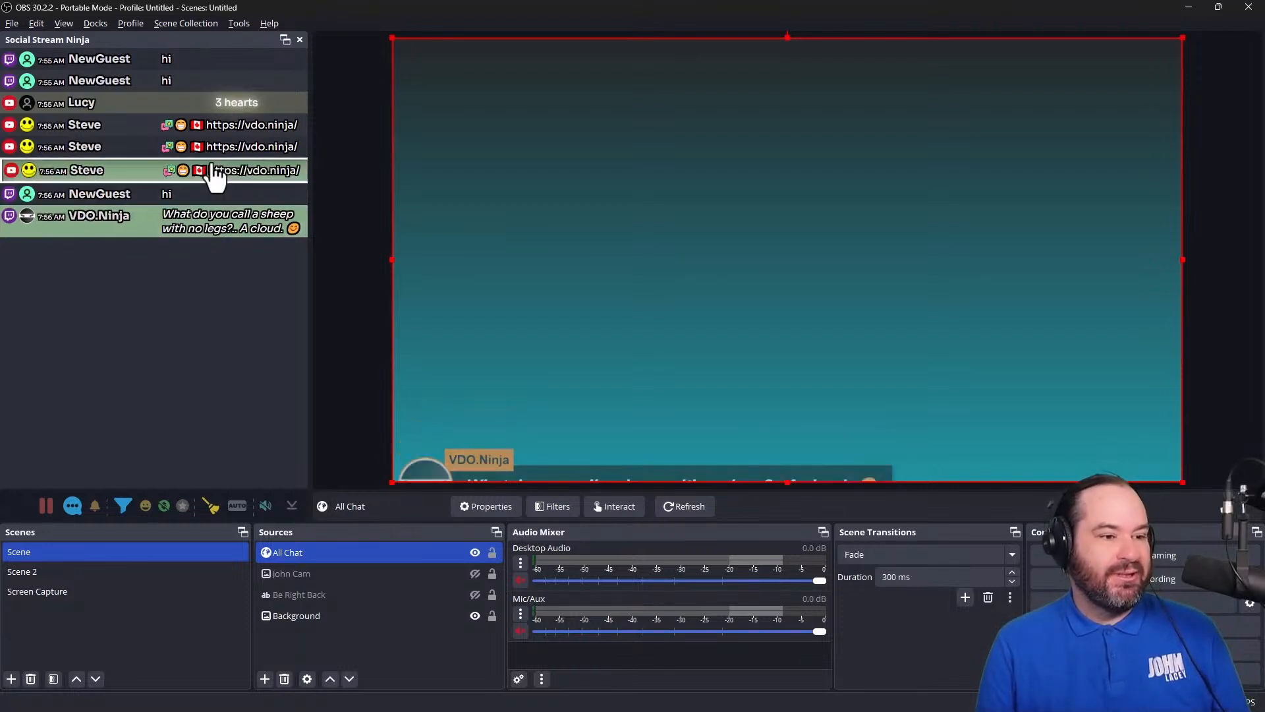
click(220, 126)
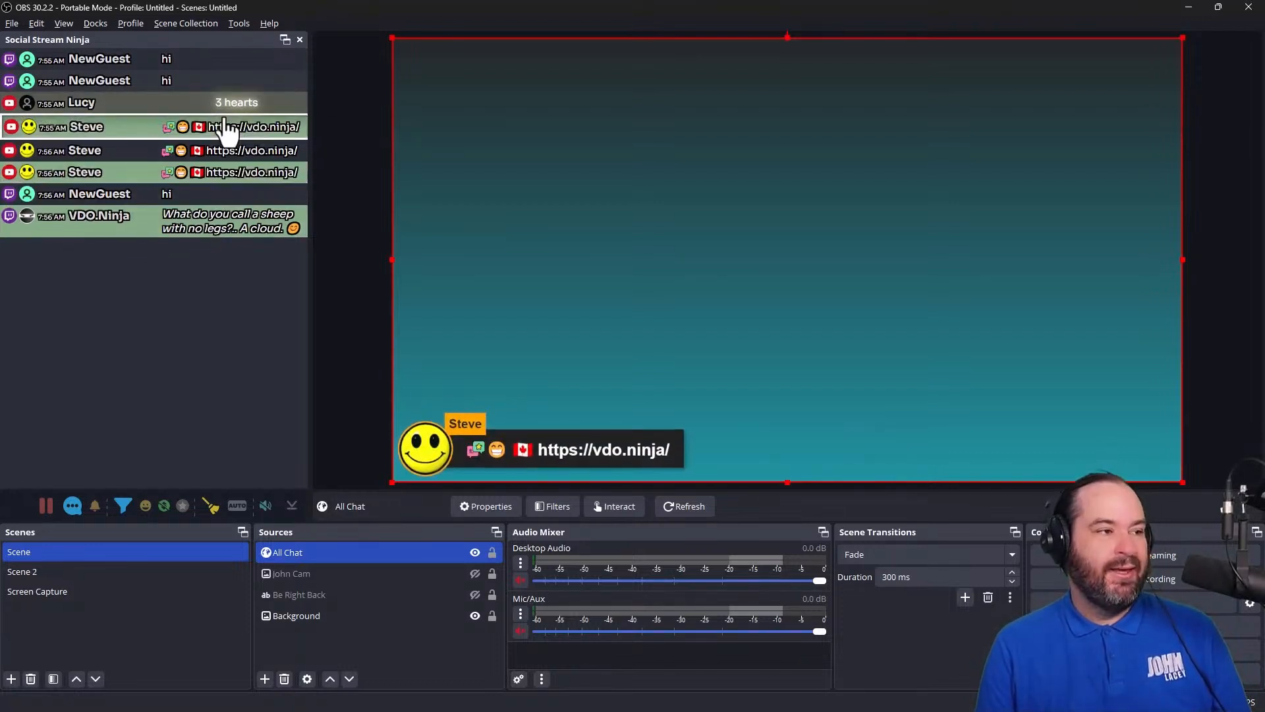
click(224, 173)
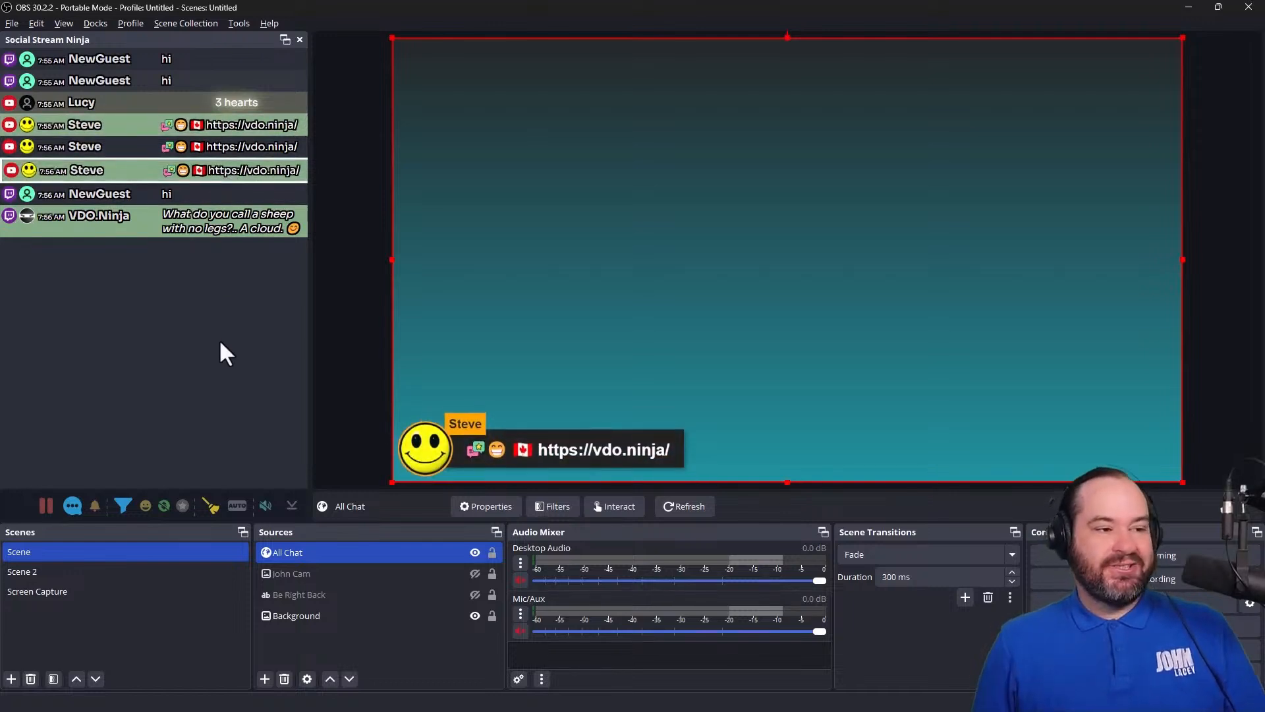
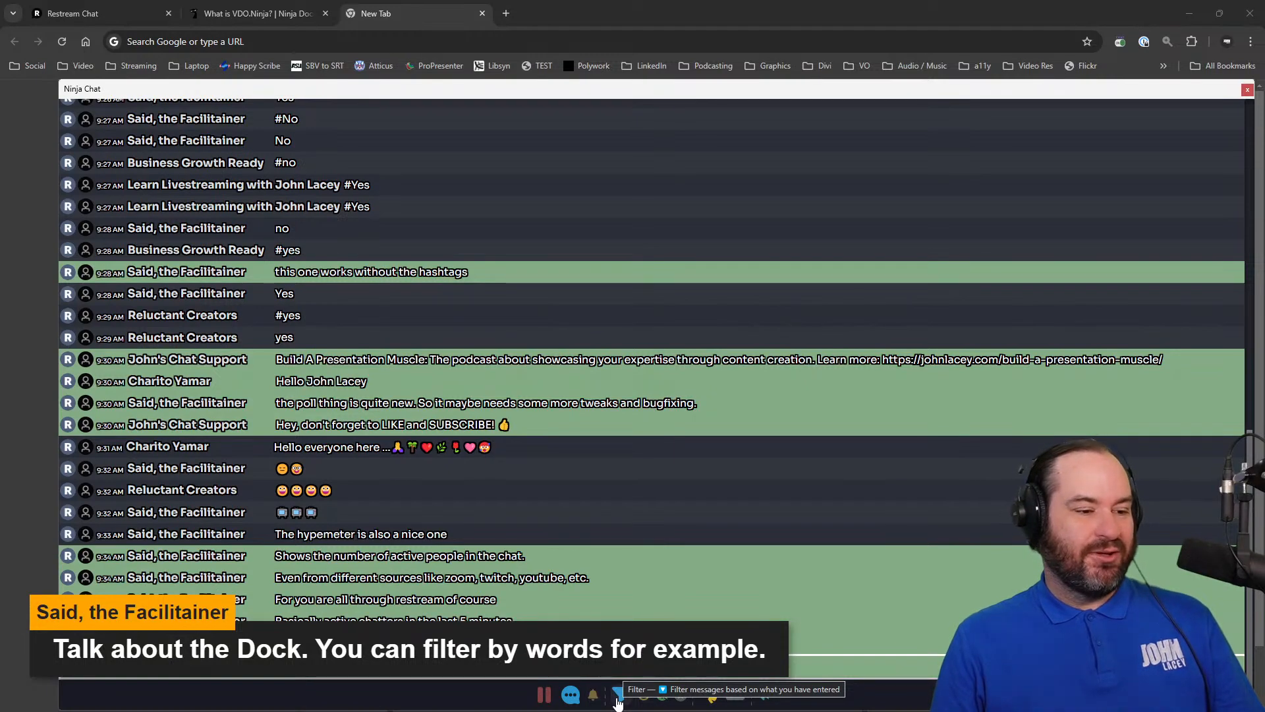
Step: Try filtering the chat messages by "Q:" and by "?", clearing the filter text each time
click(617, 700)
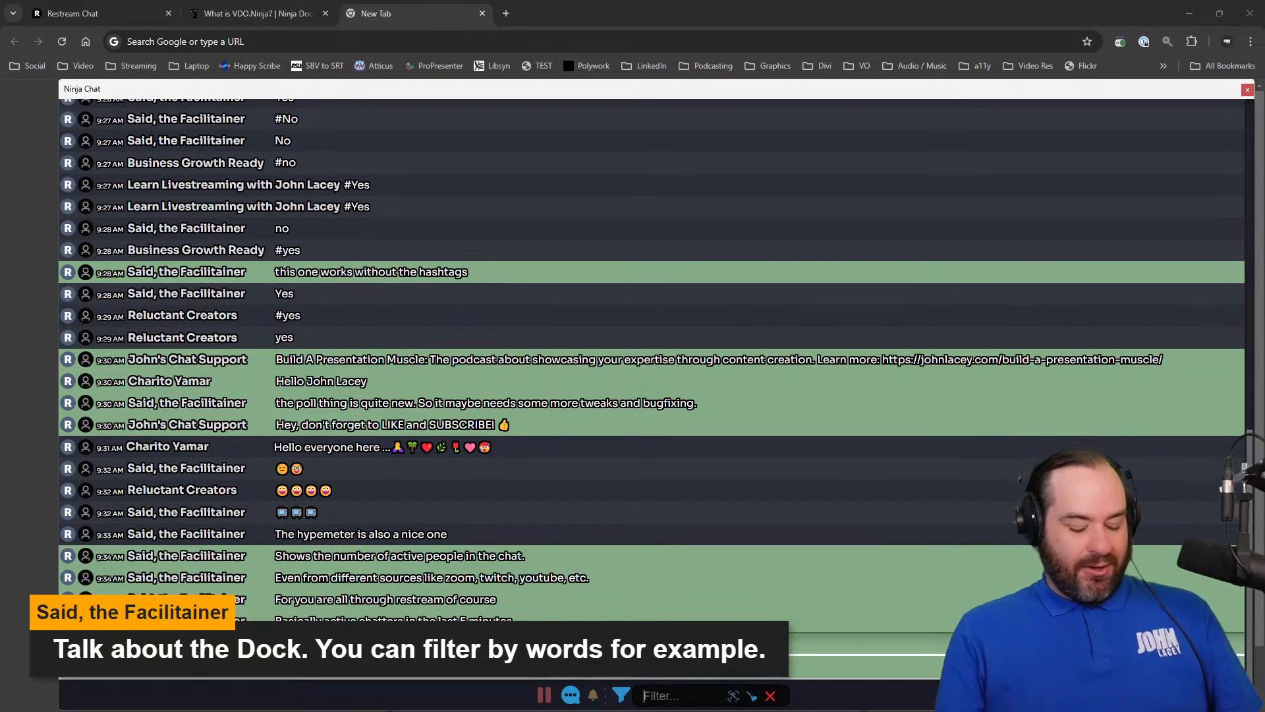
text(Q:)
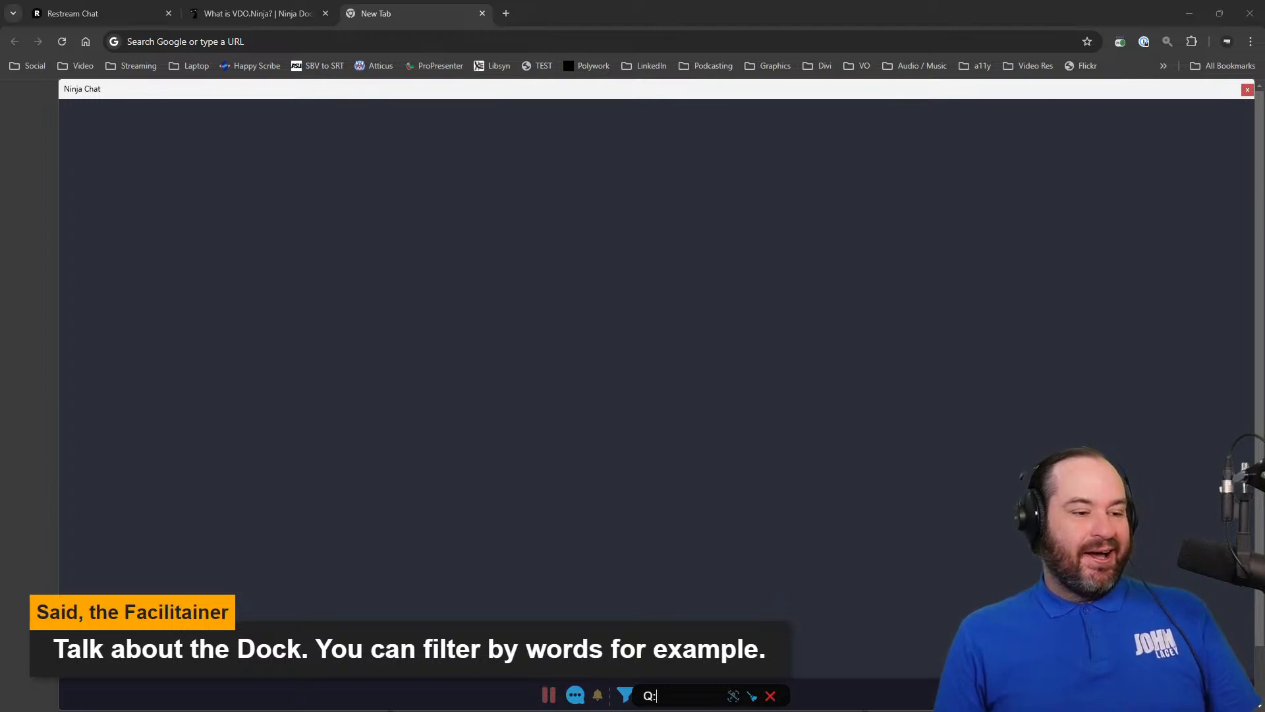
key(BackSpace)
key(BackSpace)
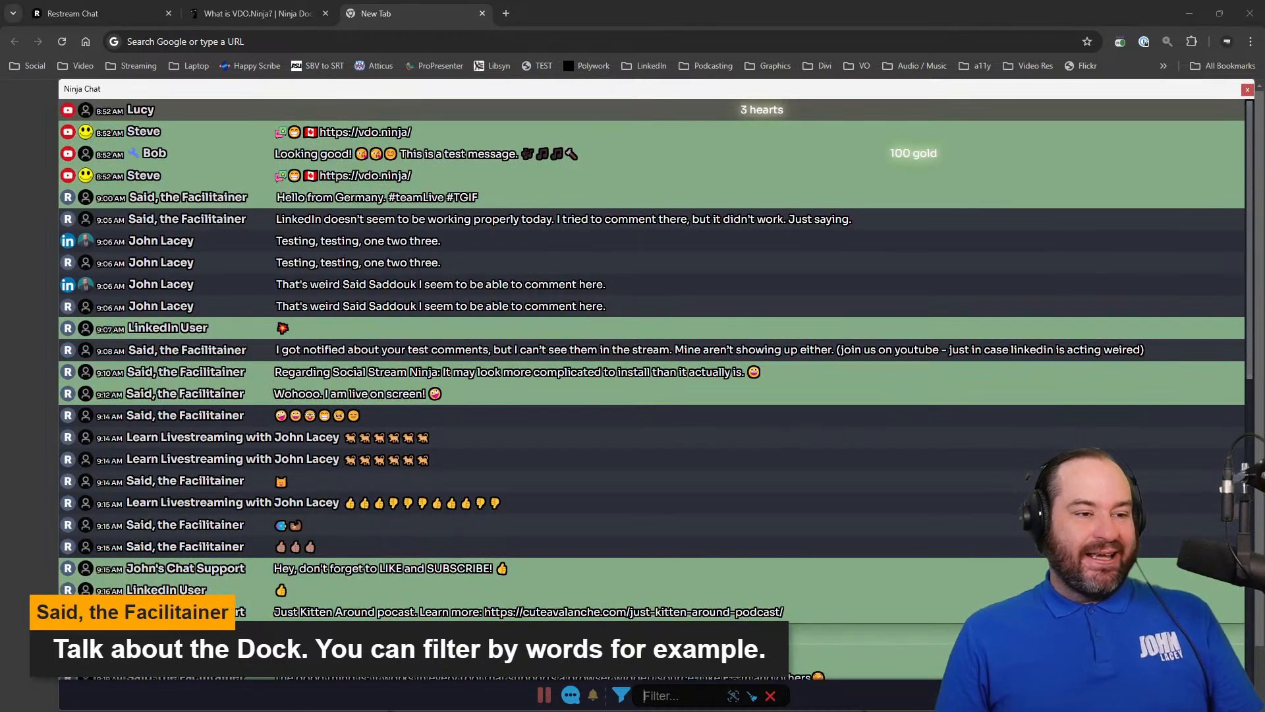
text(?)
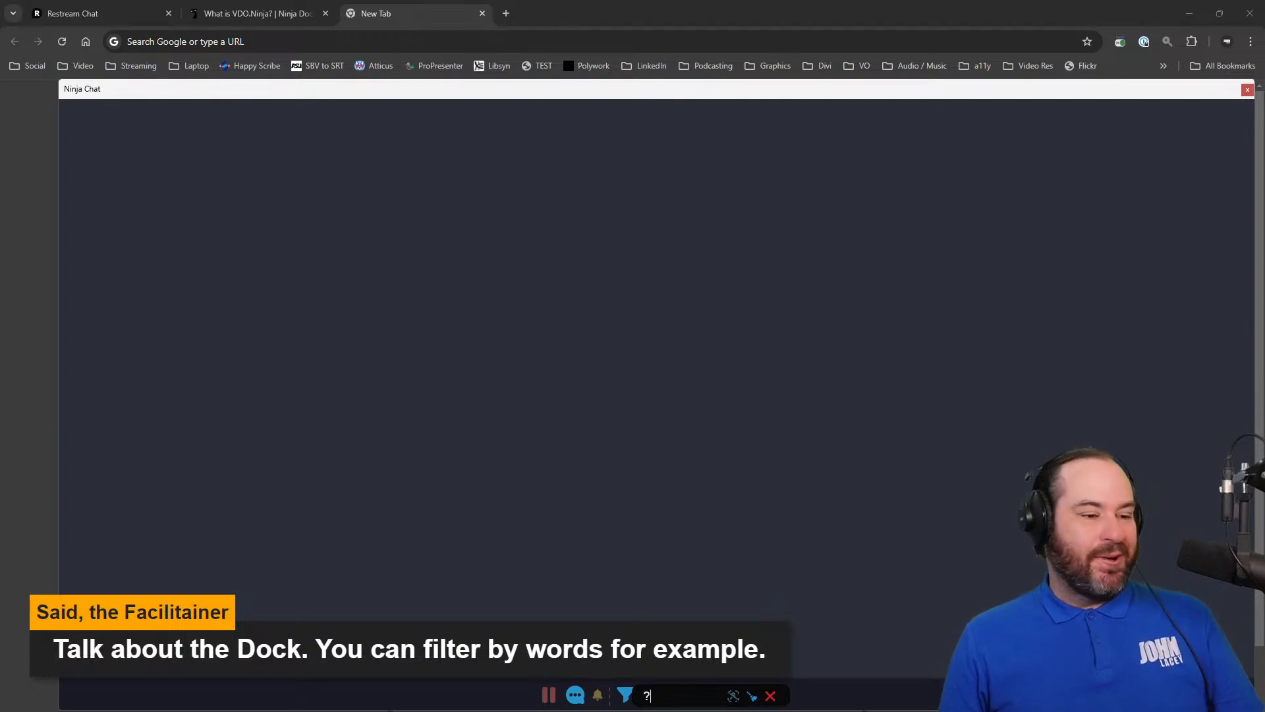
key(BackSpace)
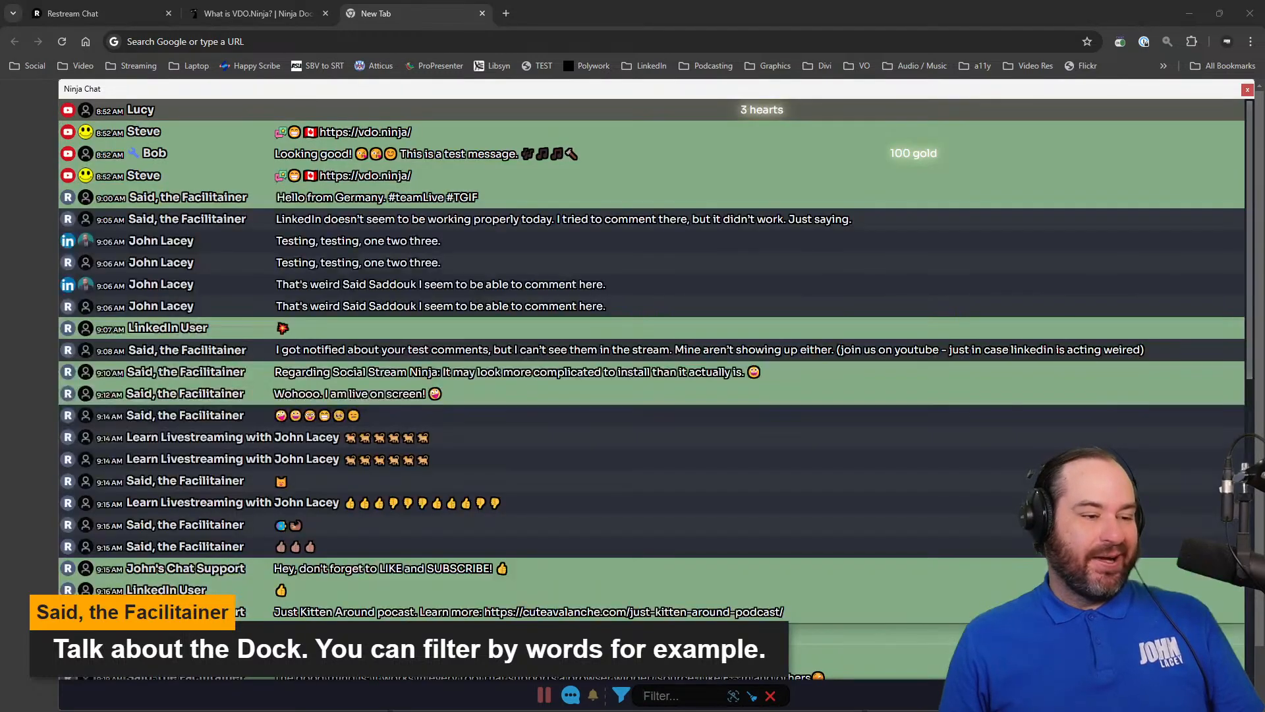
Step: Filter the chat messages by "Sydney" and feature the "G'day from Sydney" message on the overlay
text(Sydney)
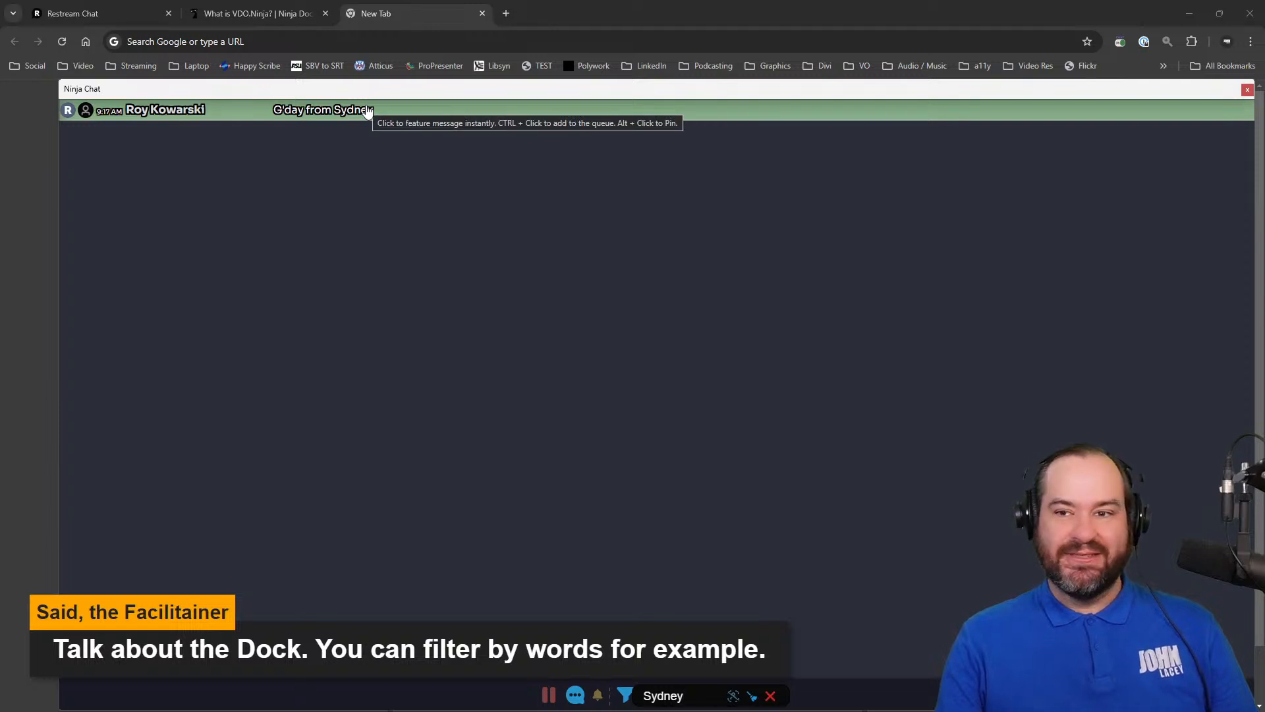
click(367, 110)
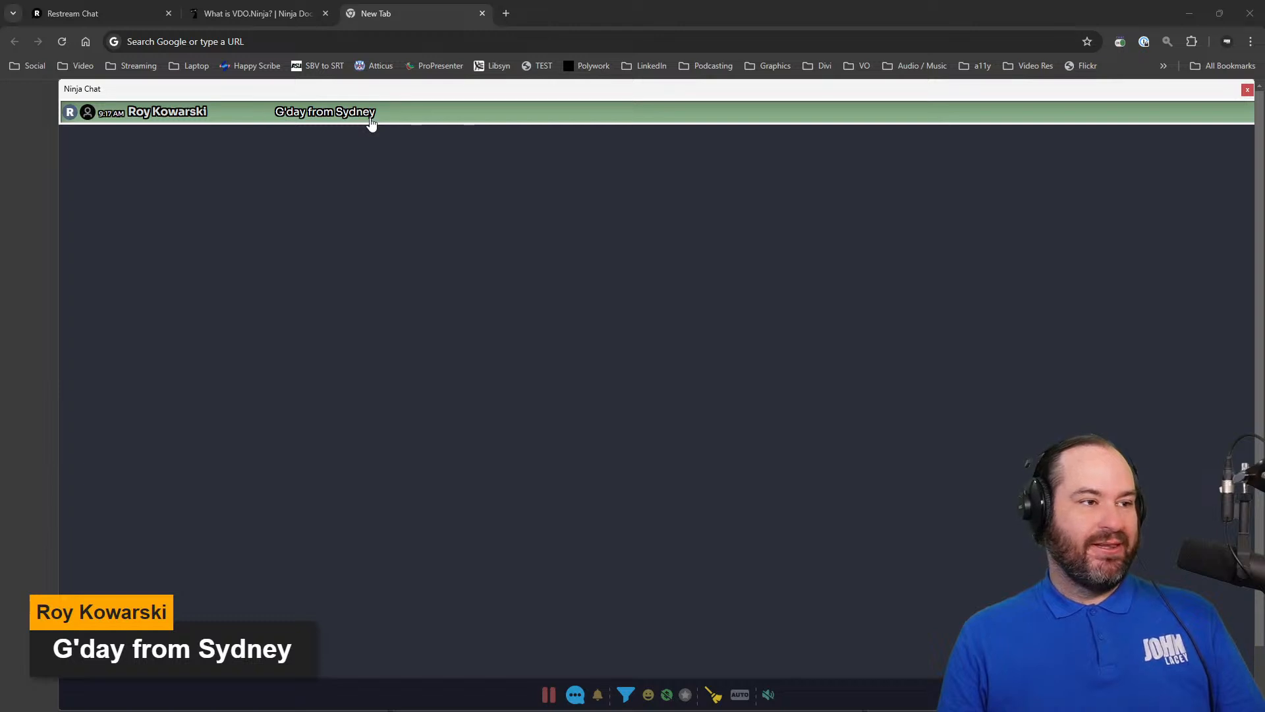
Step: Change the message filter to "?" and feature the "Q: I have a question?" message on the overlay
click(626, 695)
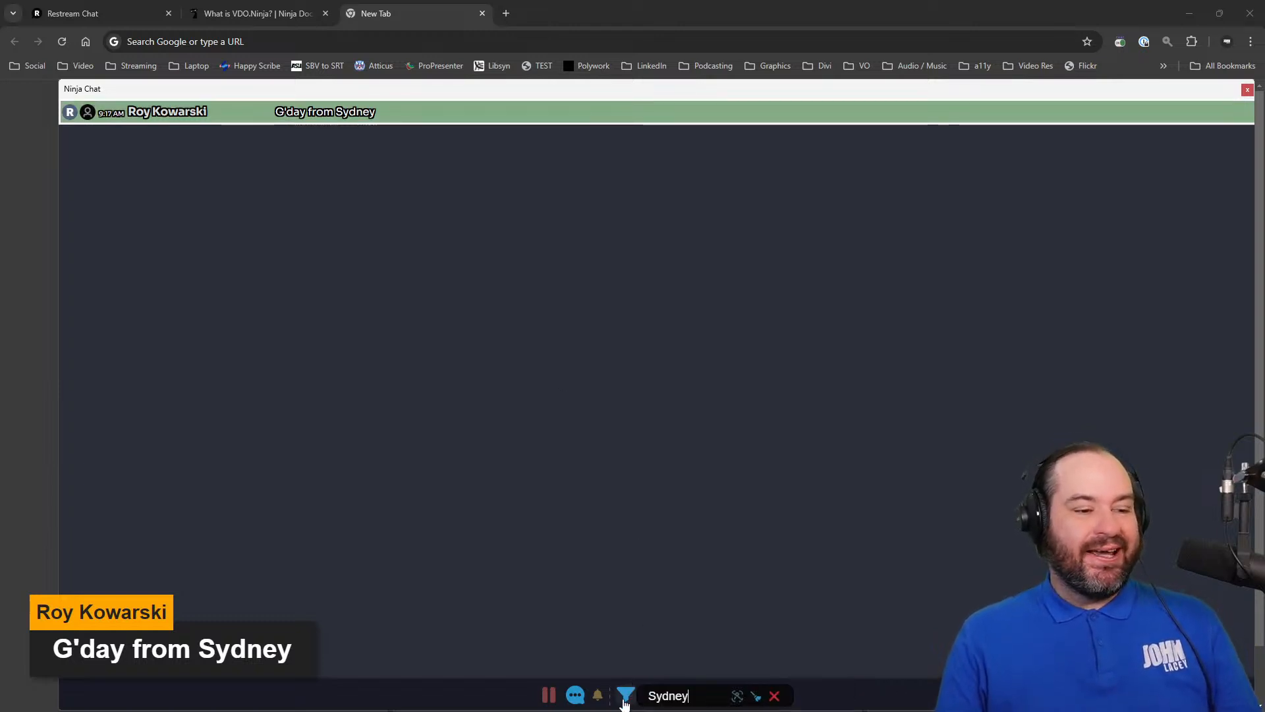
double_click(712, 693)
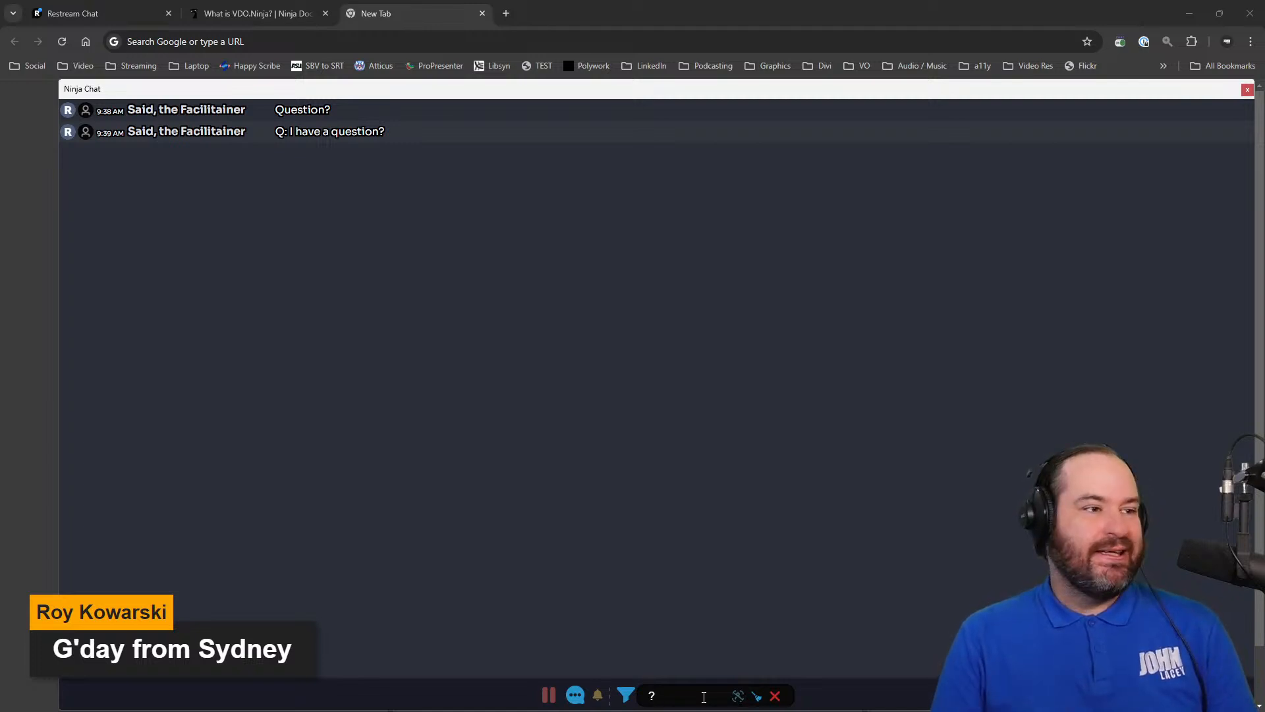
click(477, 136)
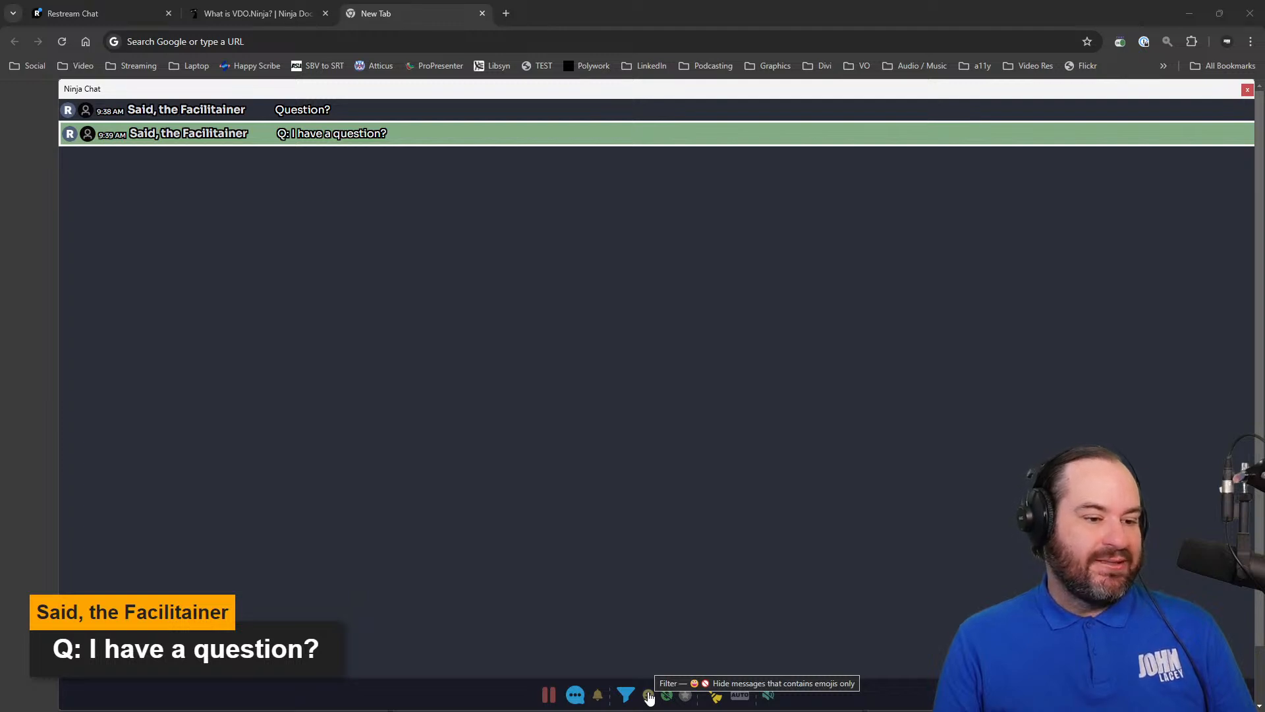
Step: Clear the currently featured message from the chat overlay
click(649, 696)
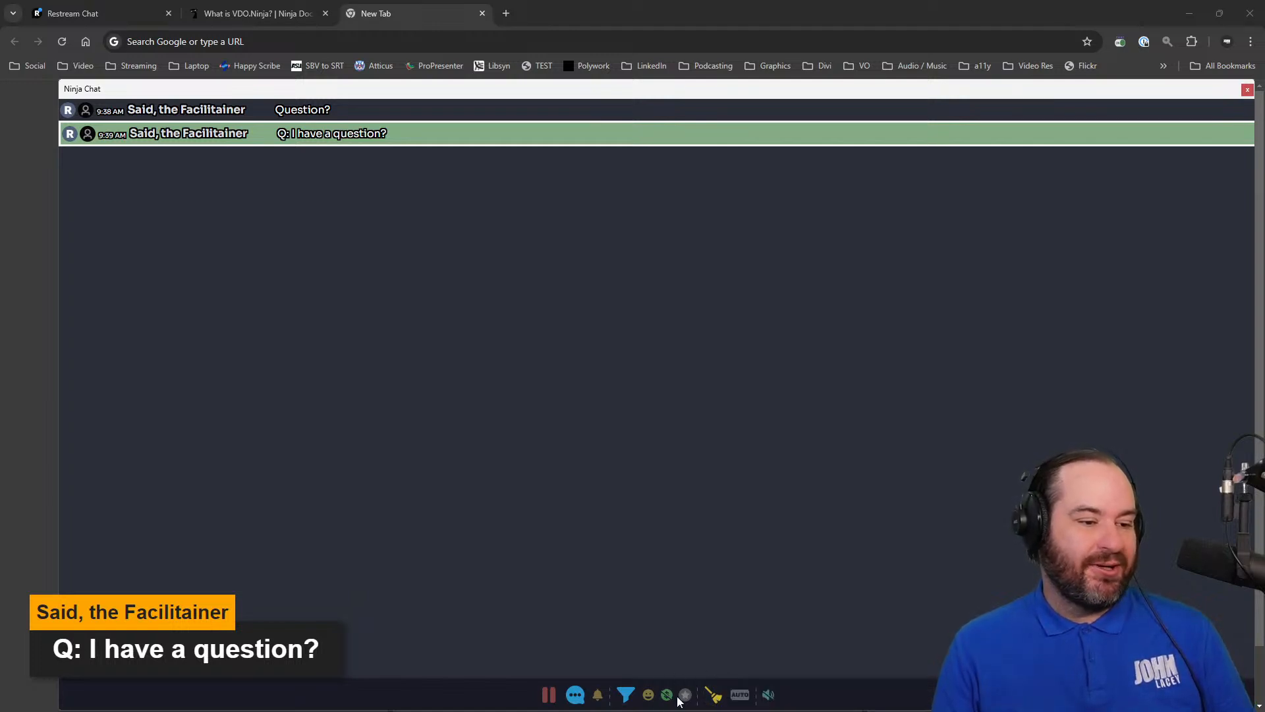
click(711, 695)
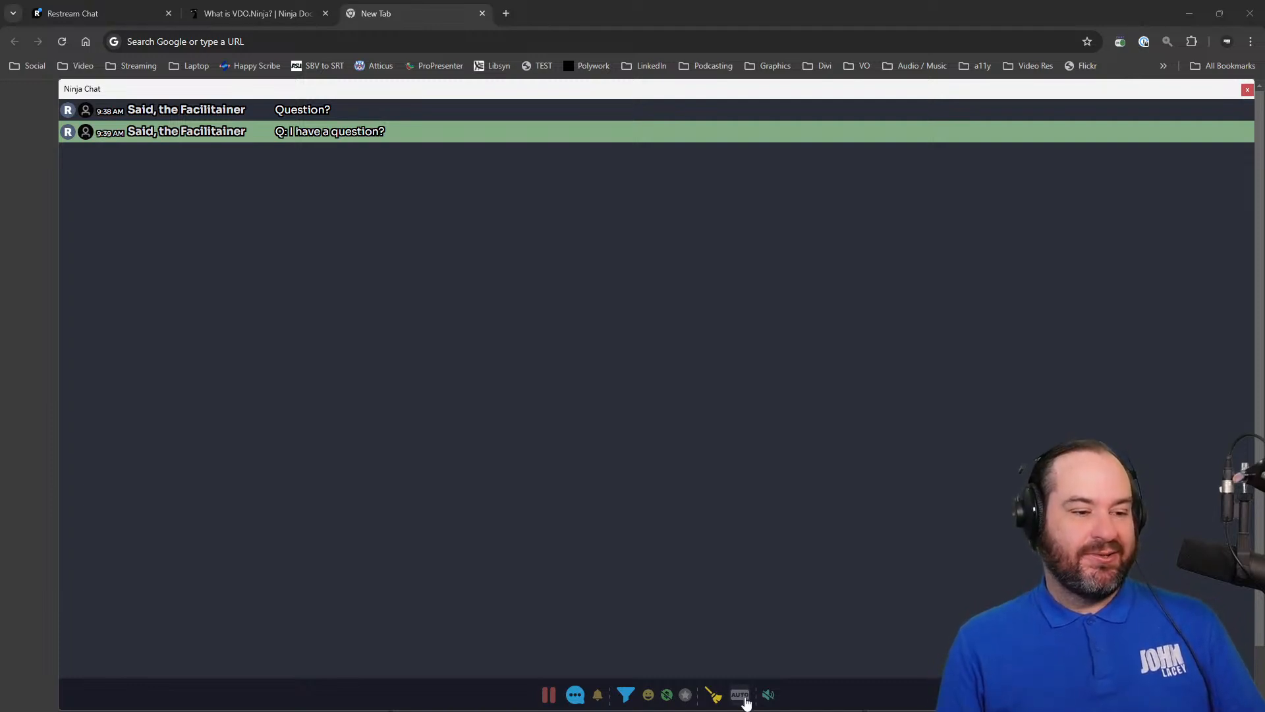
mouse_move(769, 697)
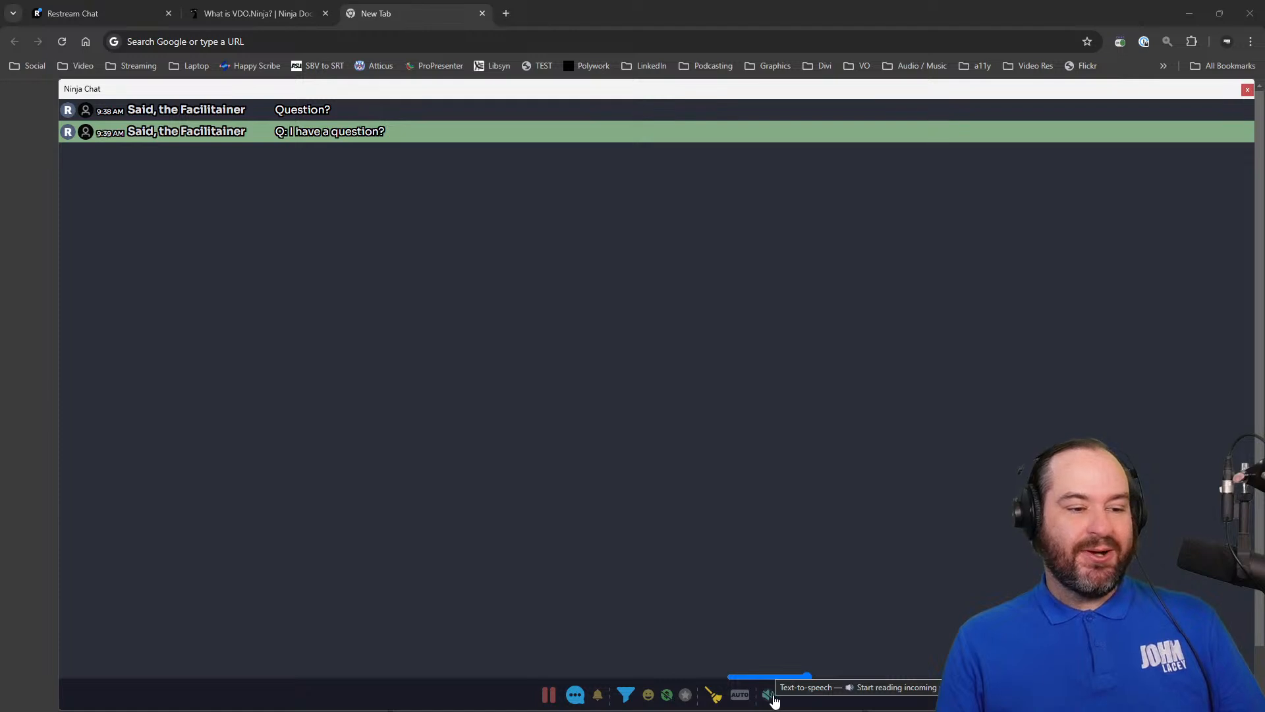